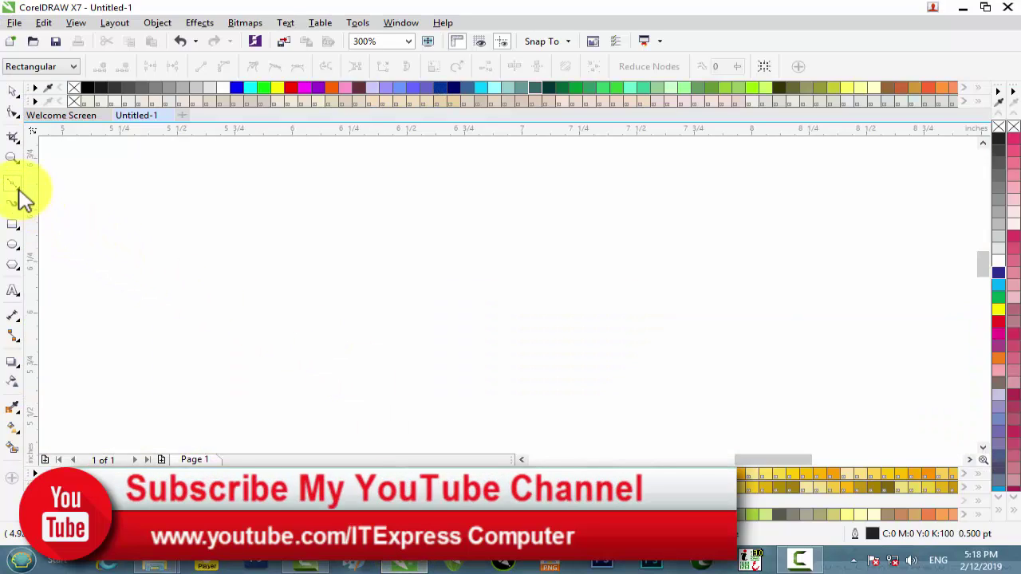
Draw a closed, straight-edged four-sided shape about 2.7 by 0.8 inches with the Bézier tool
click(17, 190)
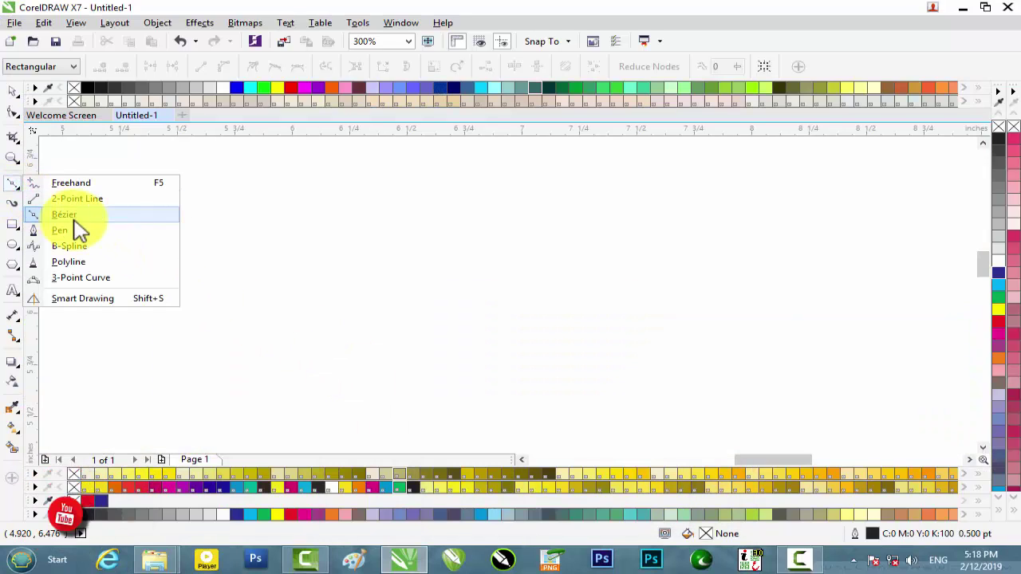
click(71, 217)
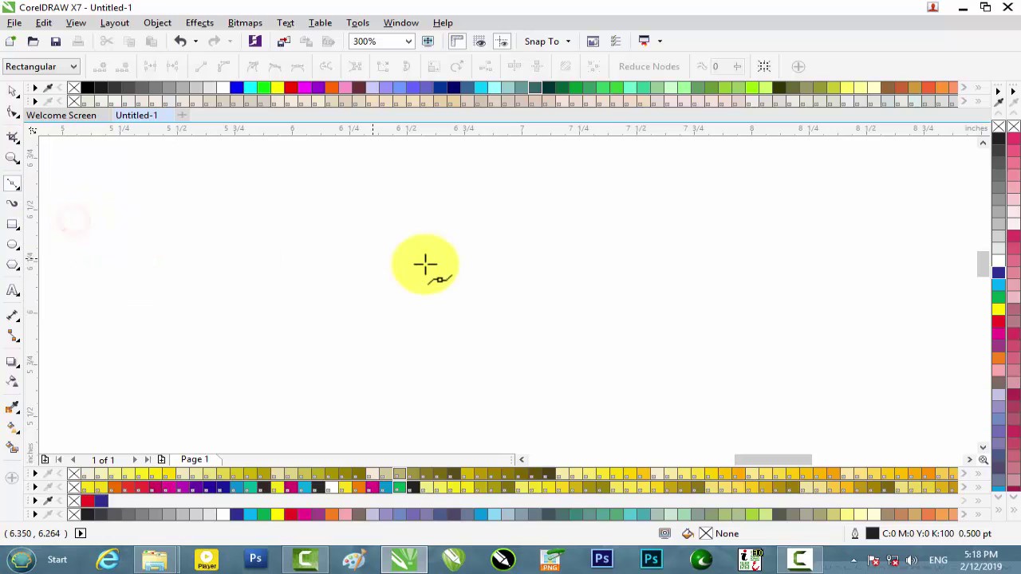
click(253, 263)
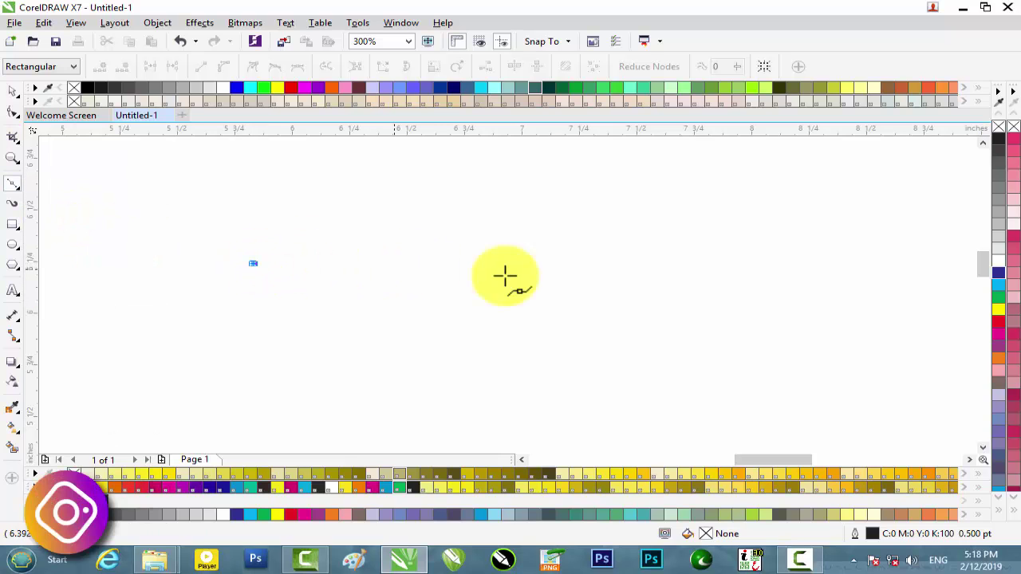
click(804, 372)
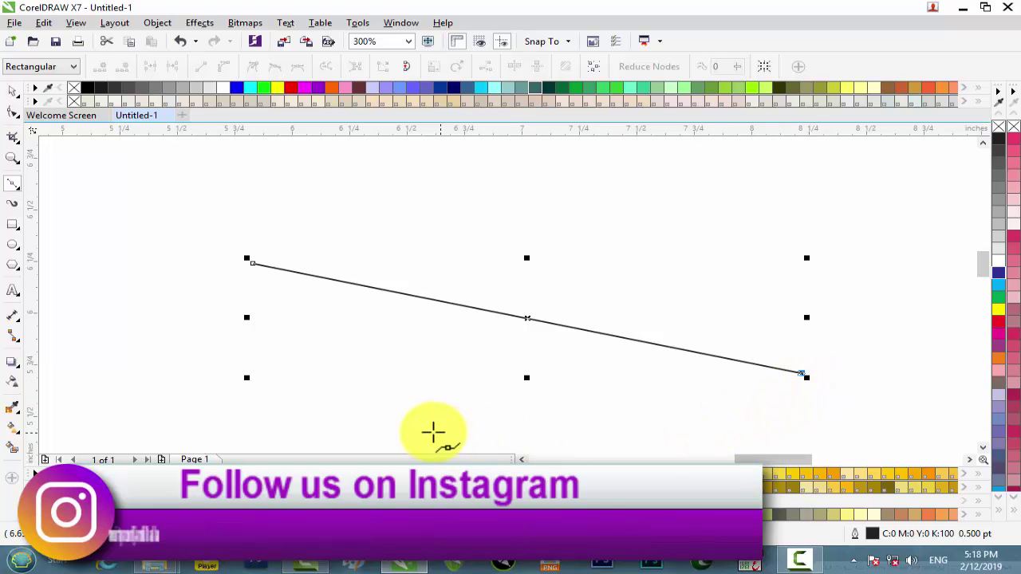
click(413, 427)
click(175, 322)
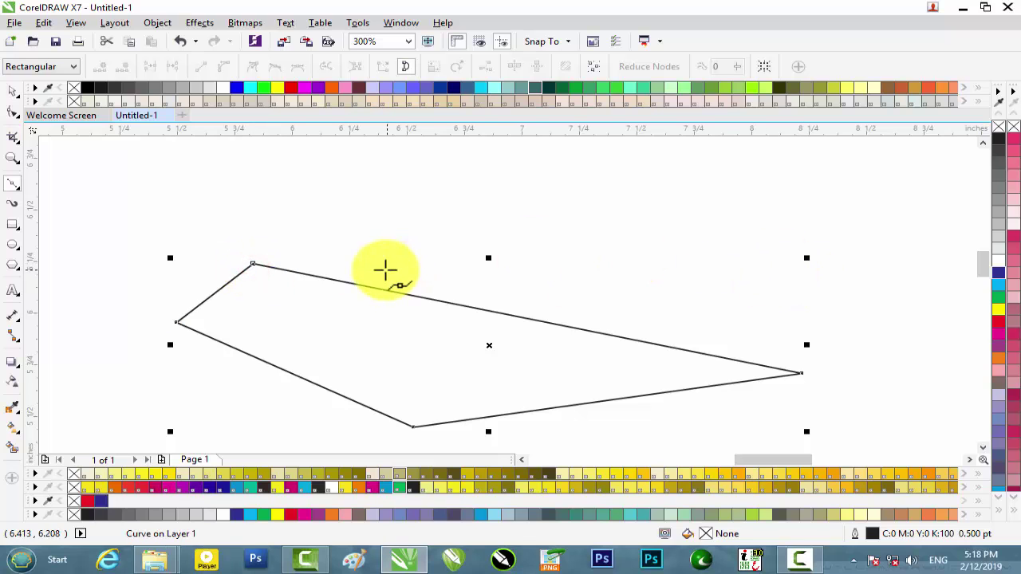
Reshape the four-sided shape by moving its upper-left node up and rightward and its lowest node upward
click(8, 94)
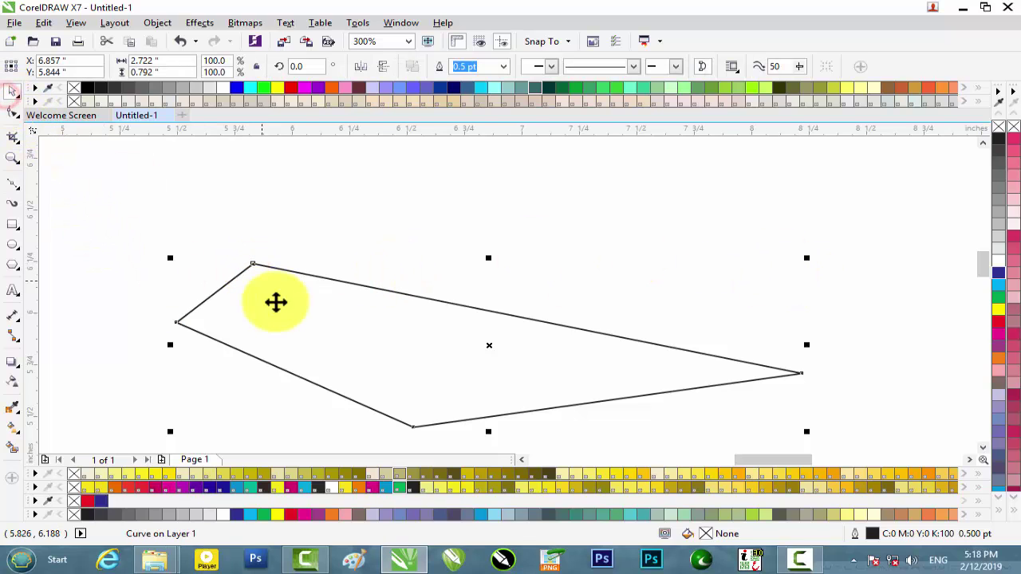
click(272, 306)
click(11, 113)
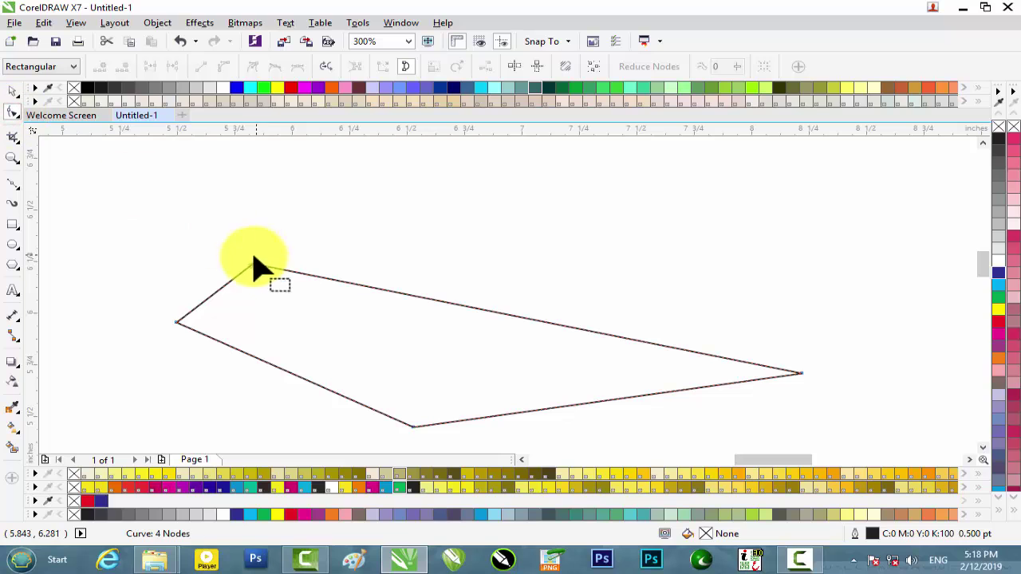
drag(252, 266, 315, 209)
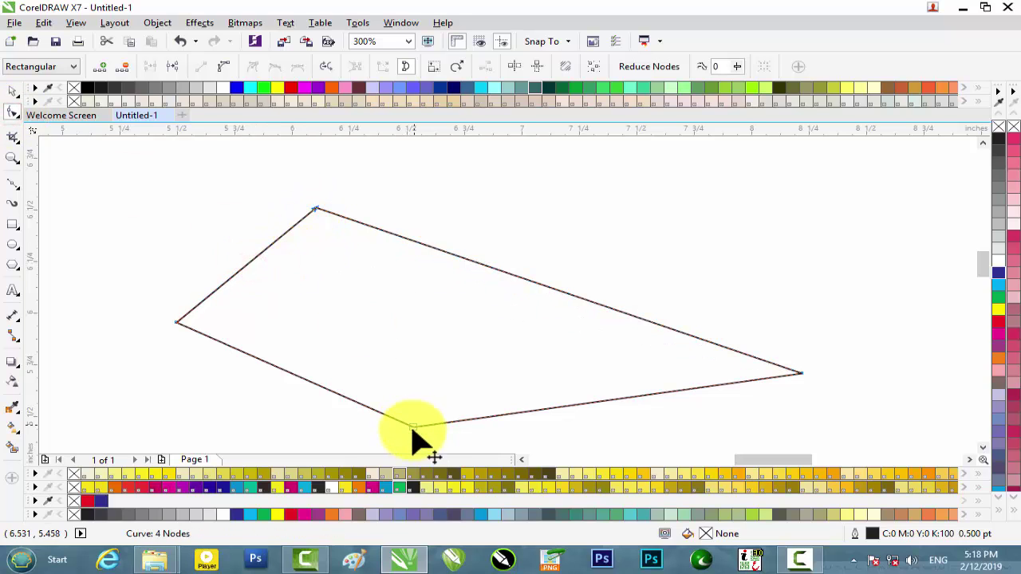
drag(414, 427, 421, 361)
Convert the shape's lower-right straight edge to a curve and bend it downward
right_click(506, 364)
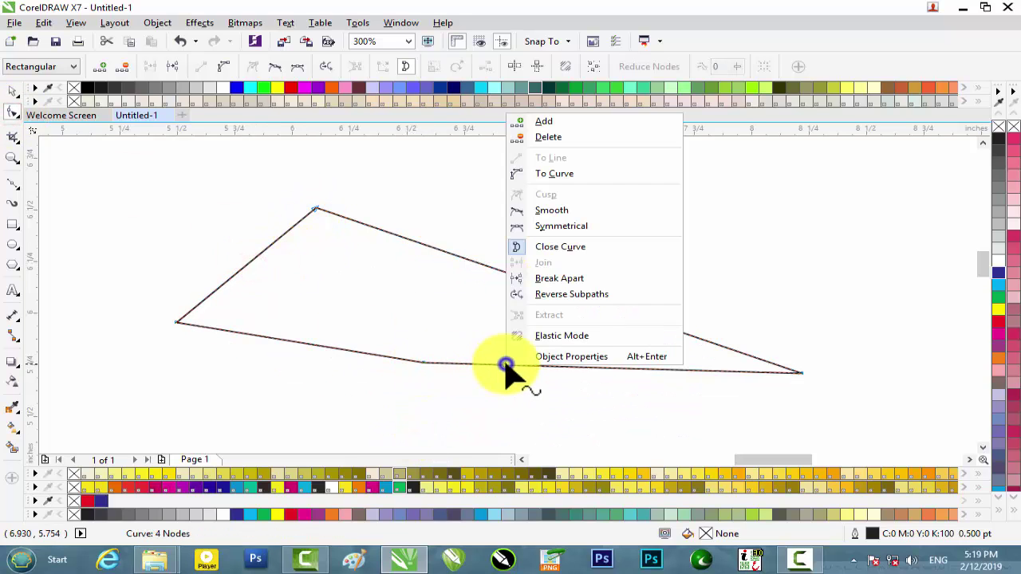
click(581, 173)
click(579, 368)
drag(578, 387, 568, 443)
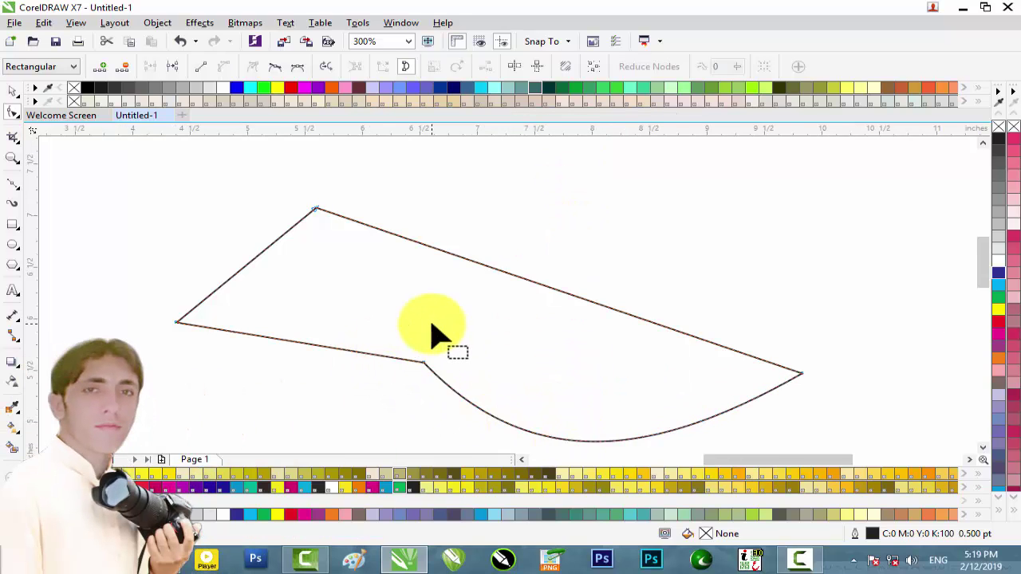
Move the shape's lower middle node and bow the adjoining curve further leftward with its handle, and delete the whole shape
scroll(433, 331, down, 2)
scroll(432, 324, up, 1)
drag(431, 340, 465, 310)
drag(517, 369, 406, 391)
drag(269, 296, 358, 358)
mouse_move(306, 321)
mouse_down()
mouse_move(361, 302)
mouse_move(303, 323)
mouse_up()
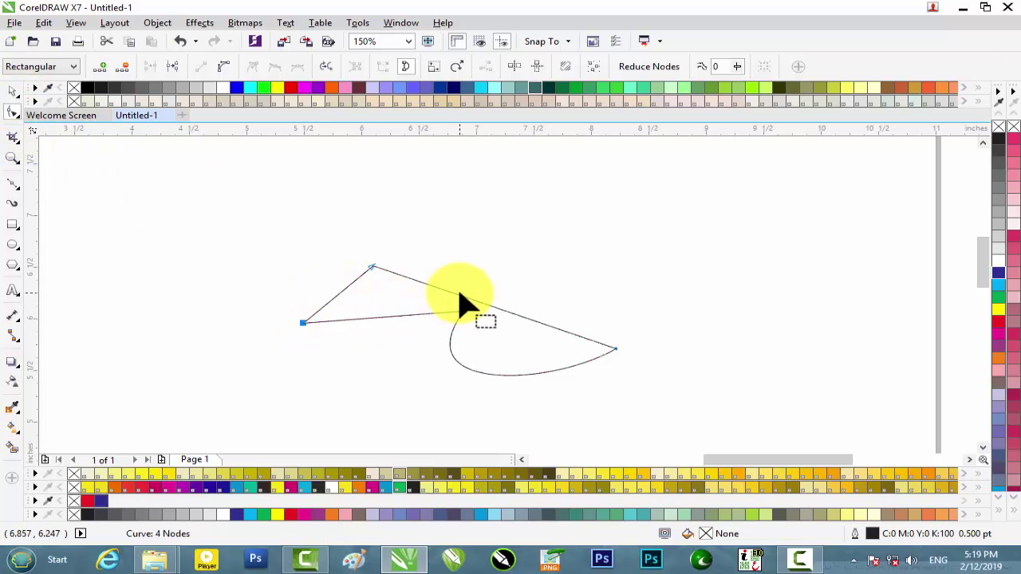
click(11, 94)
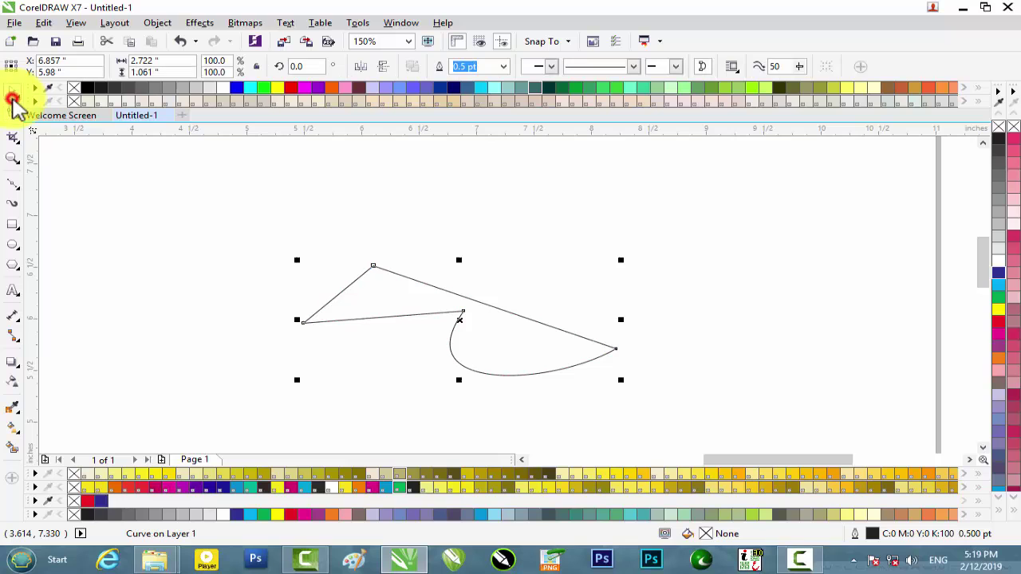
key(Delete)
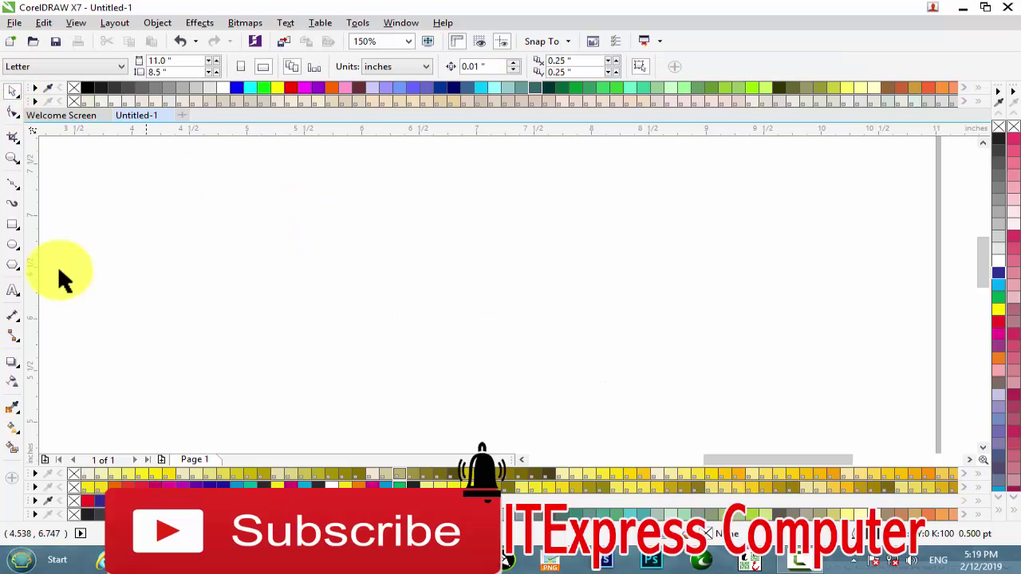
Draw an open, flowing Bézier path with smooth curved segments that loops back over itself and ends in a straight segment
click(13, 185)
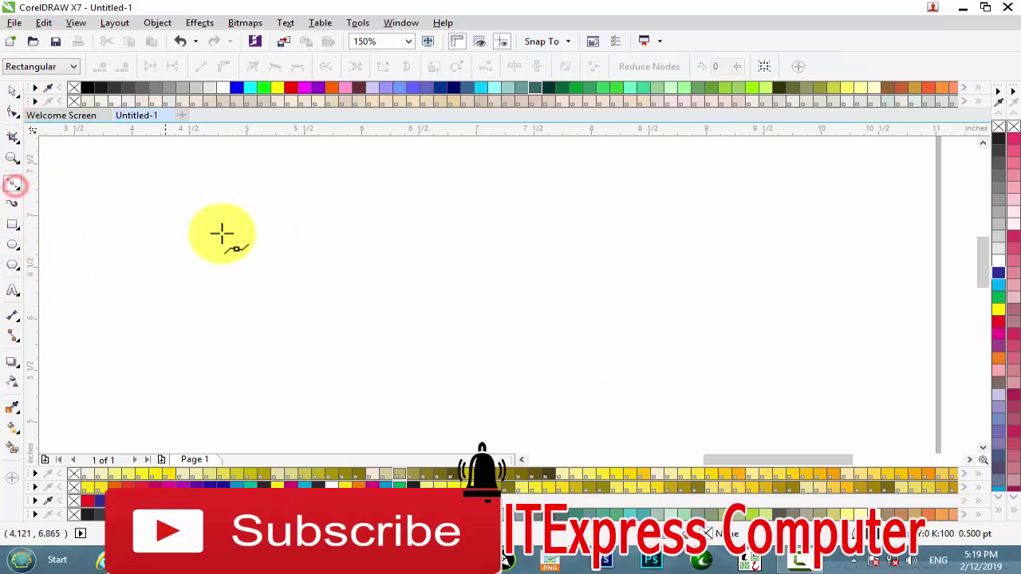
click(269, 266)
drag(558, 345, 843, 258)
key(Delete)
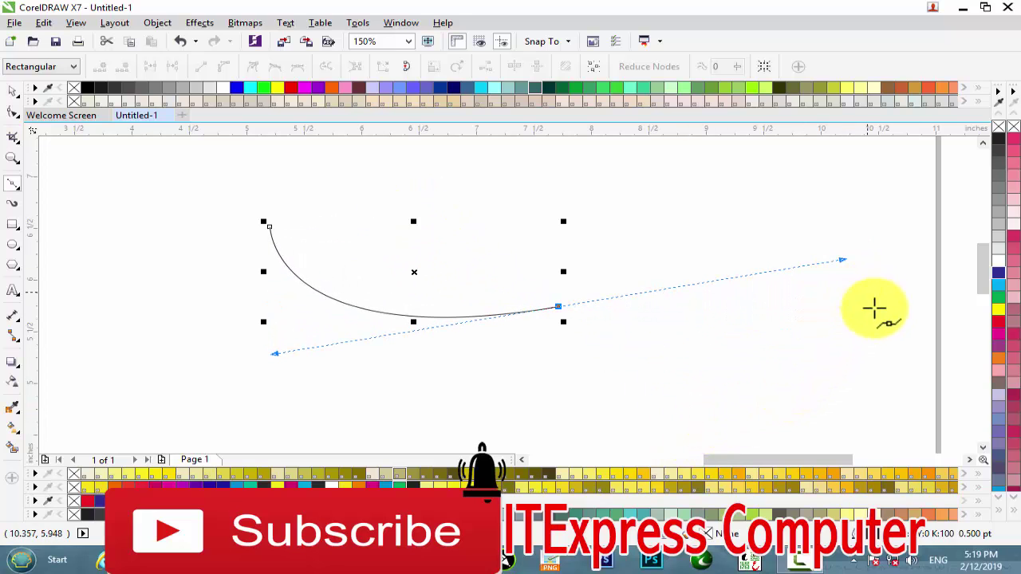
drag(866, 357, 906, 433)
drag(932, 222, 905, 198)
drag(677, 170, 504, 229)
drag(349, 354, 318, 418)
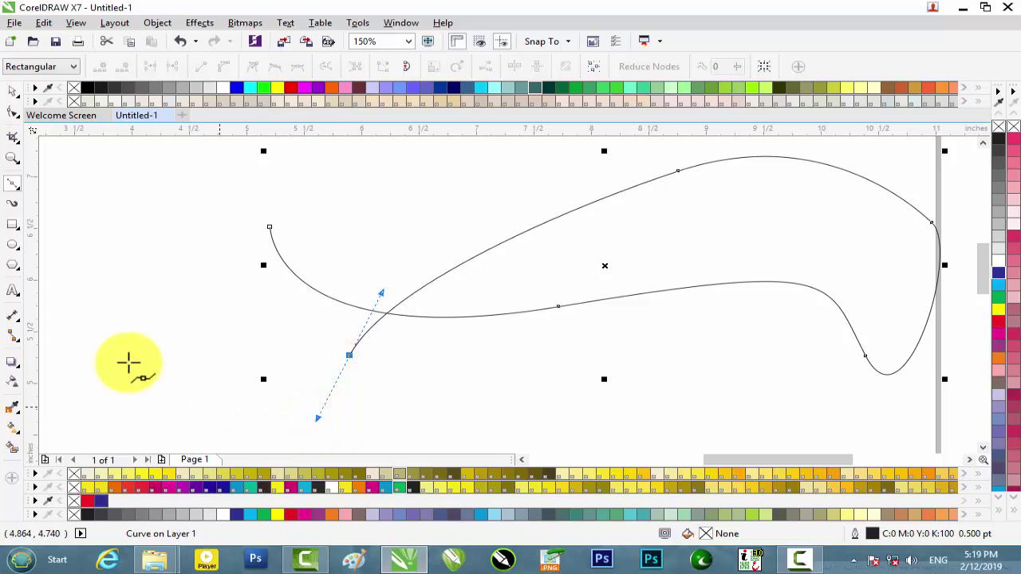
click(115, 237)
click(442, 163)
Move the flowing path slightly leftward and delete it
scroll(367, 321, down, 1)
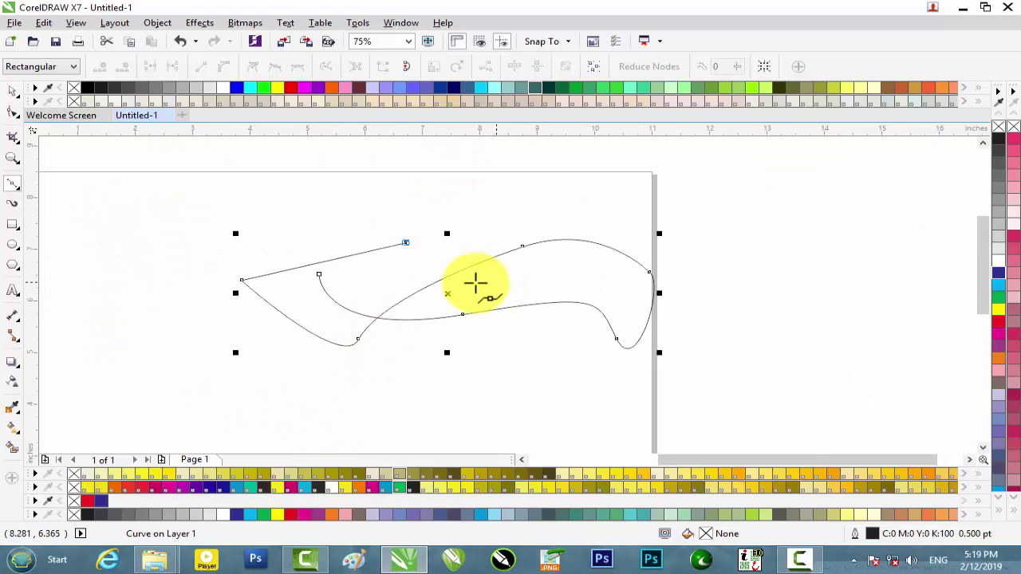
drag(451, 295, 430, 298)
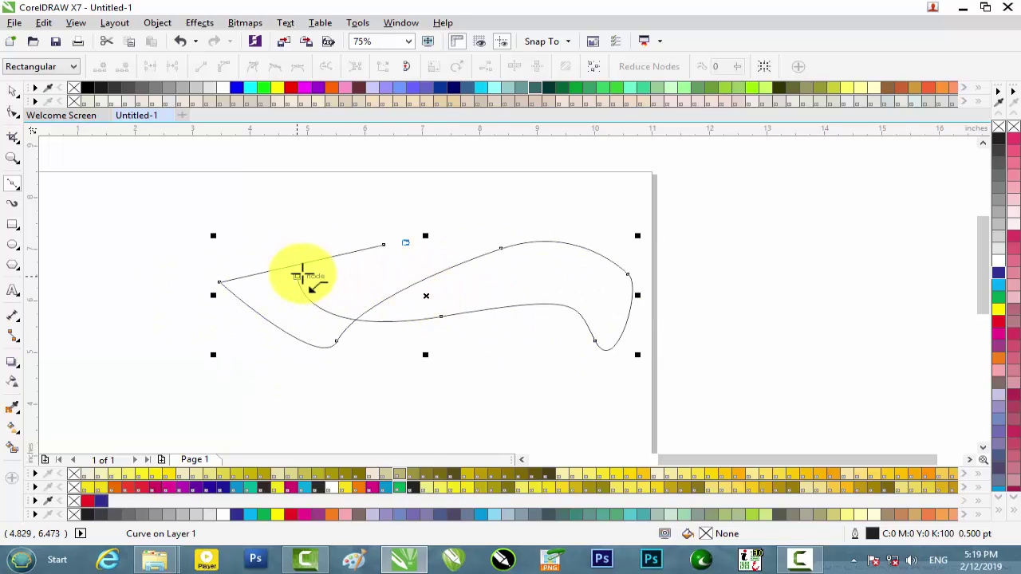
key(Delete)
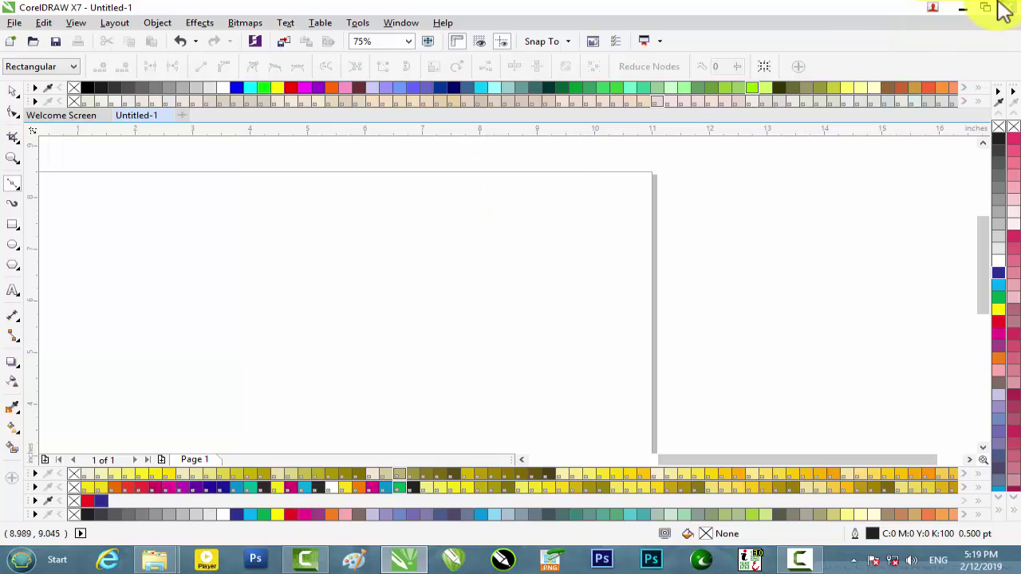
click(964, 7)
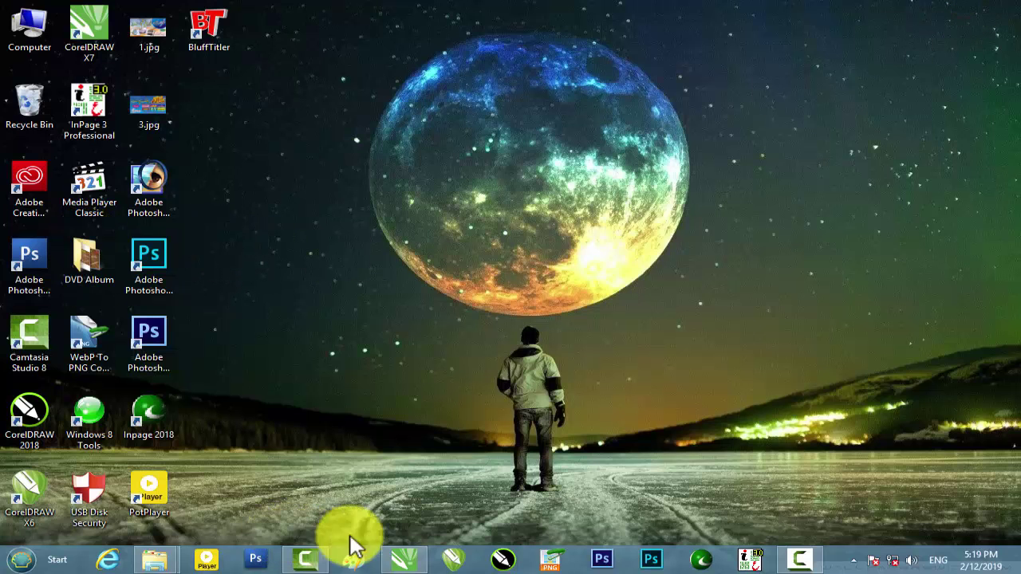
click(404, 558)
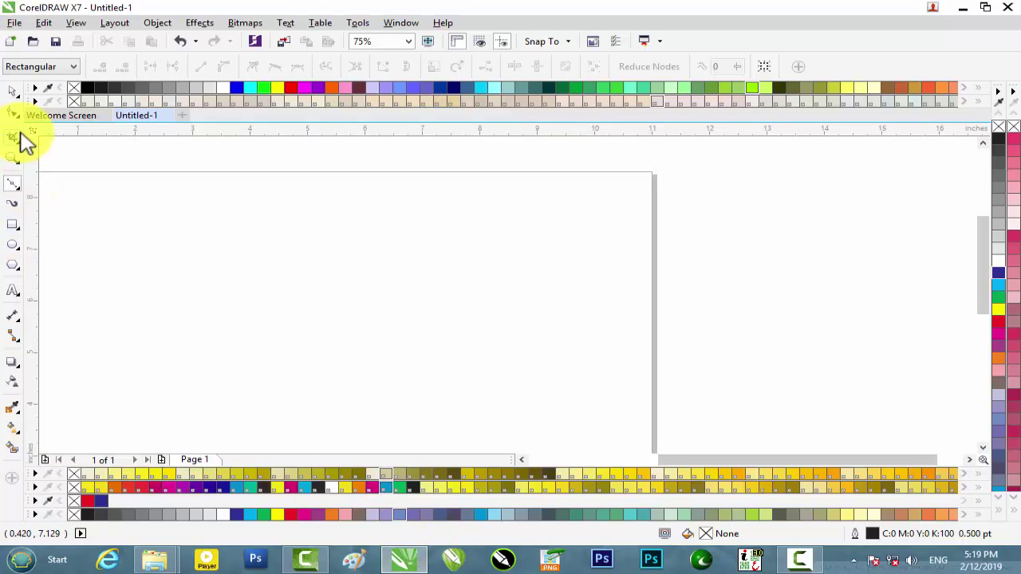
Add the artistic text "A" on the page and set its font to Arial Black
click(13, 290)
click(326, 308)
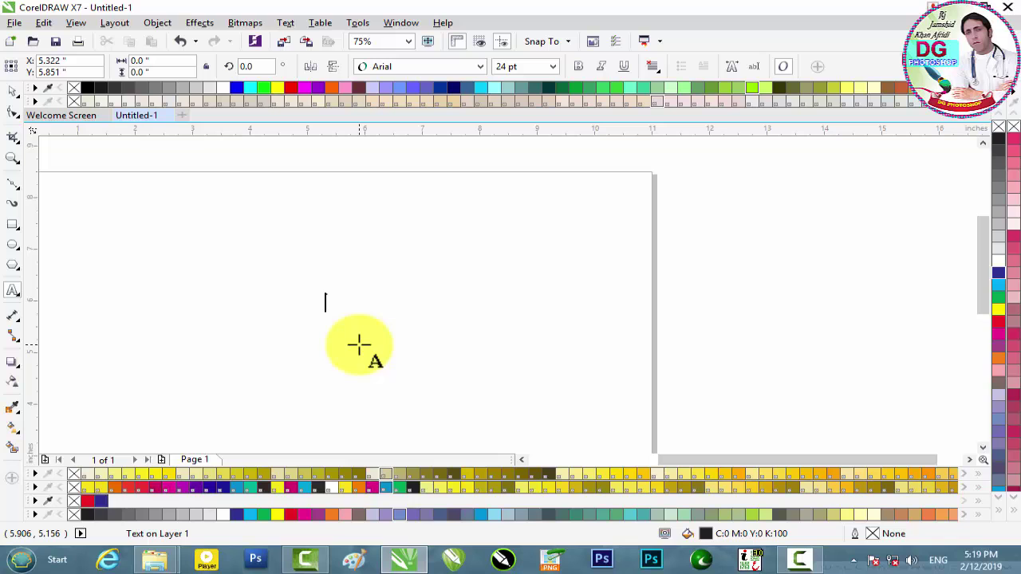
click(13, 91)
click(403, 67)
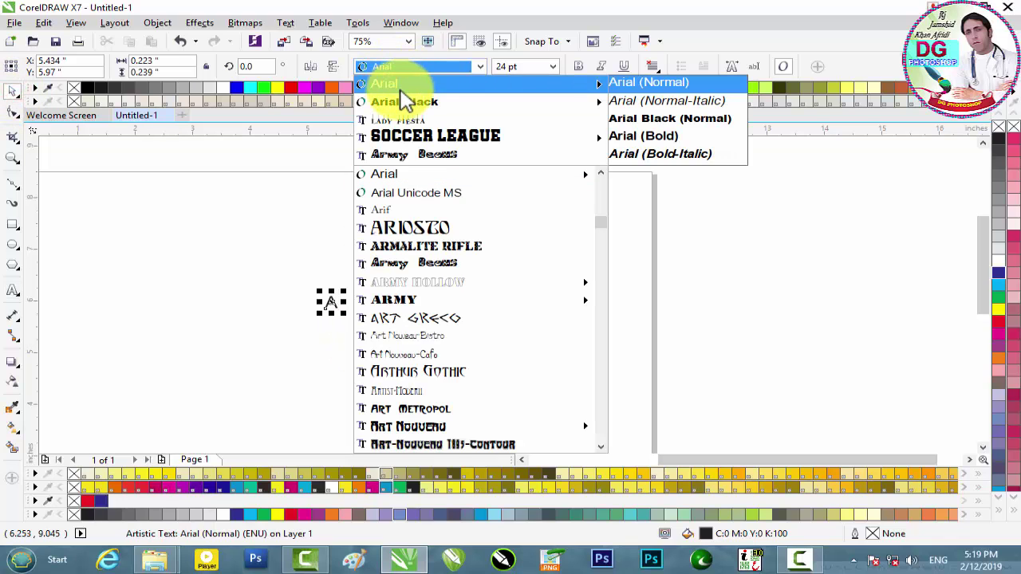
click(403, 102)
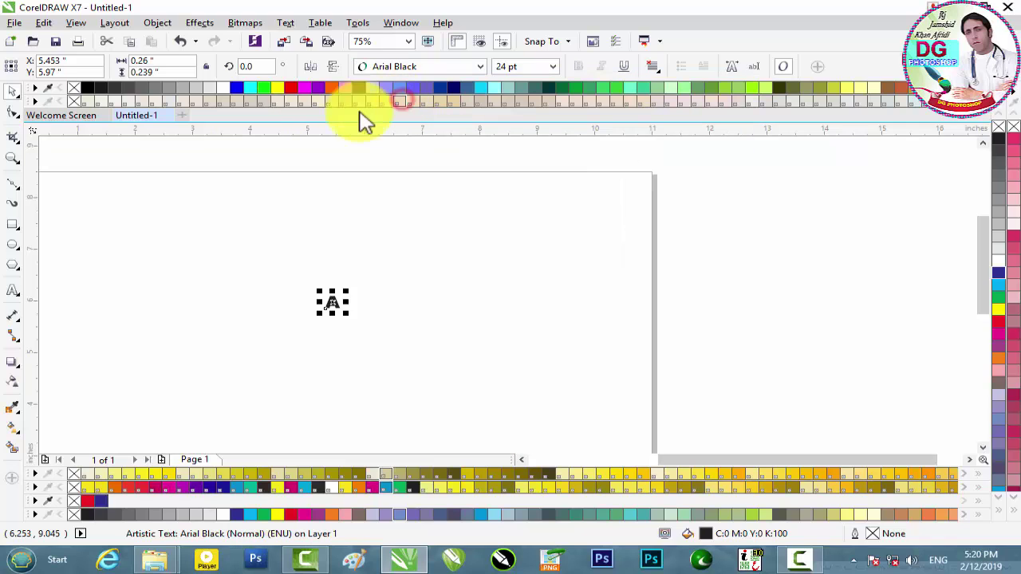
Enlarge the letter A to about 236 pt and move it toward the left half of the page
drag(349, 291, 478, 185)
drag(425, 236, 333, 275)
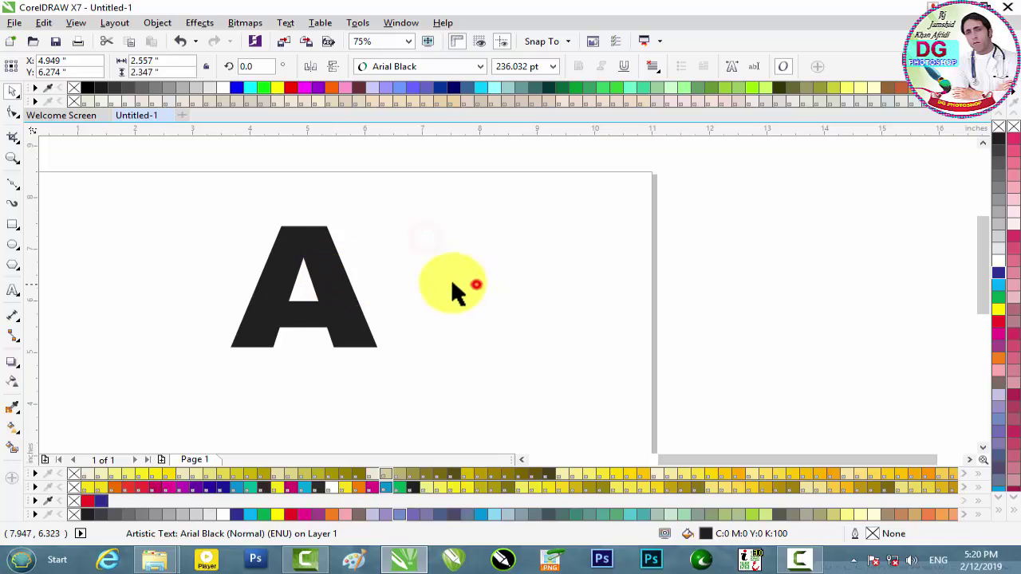
click(476, 283)
Trace the outer contour of the letter A corner by corner with the Bézier tool, forming an outline about 2.55 by 2.36 inches
click(11, 180)
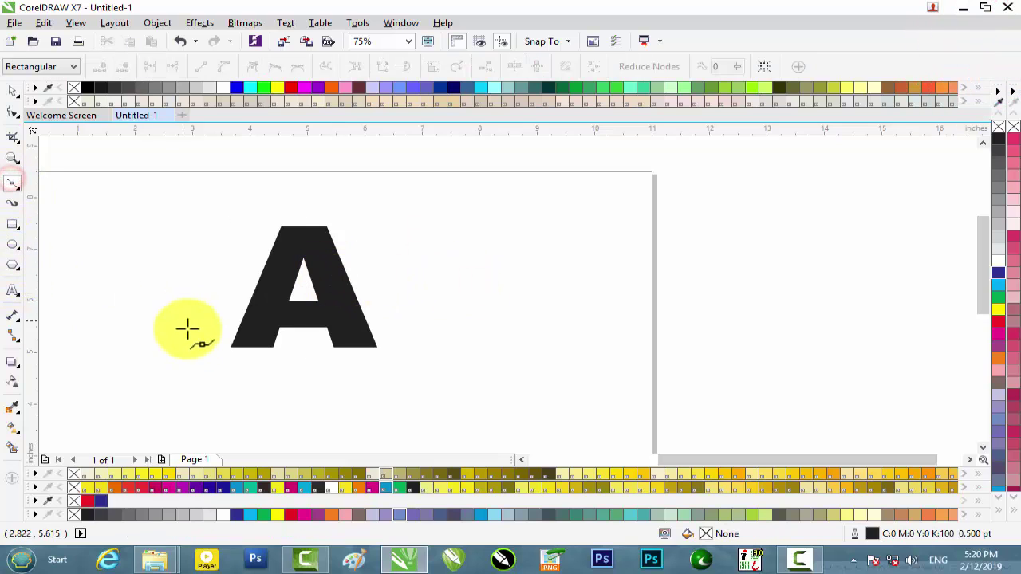
click(230, 347)
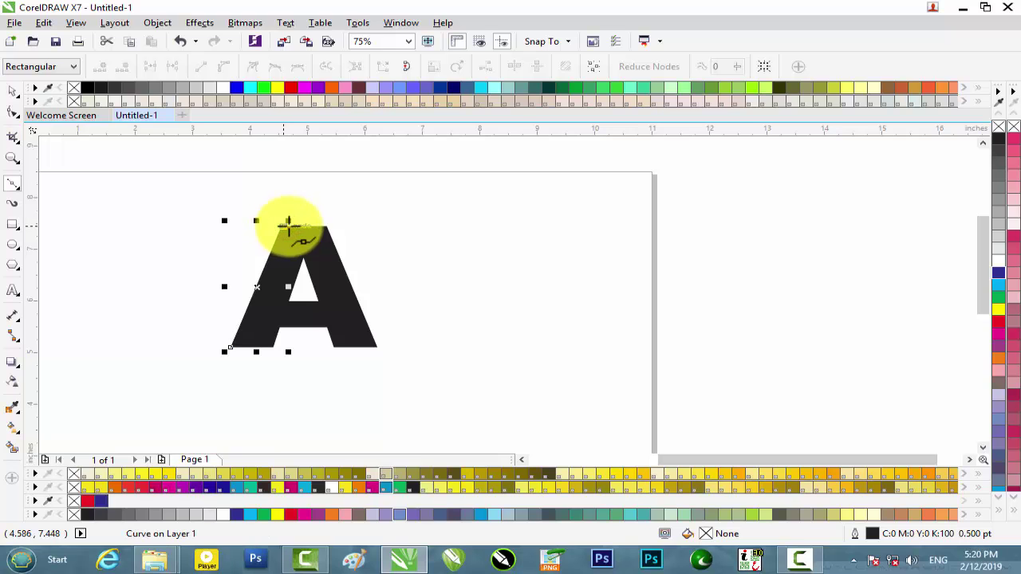
click(284, 226)
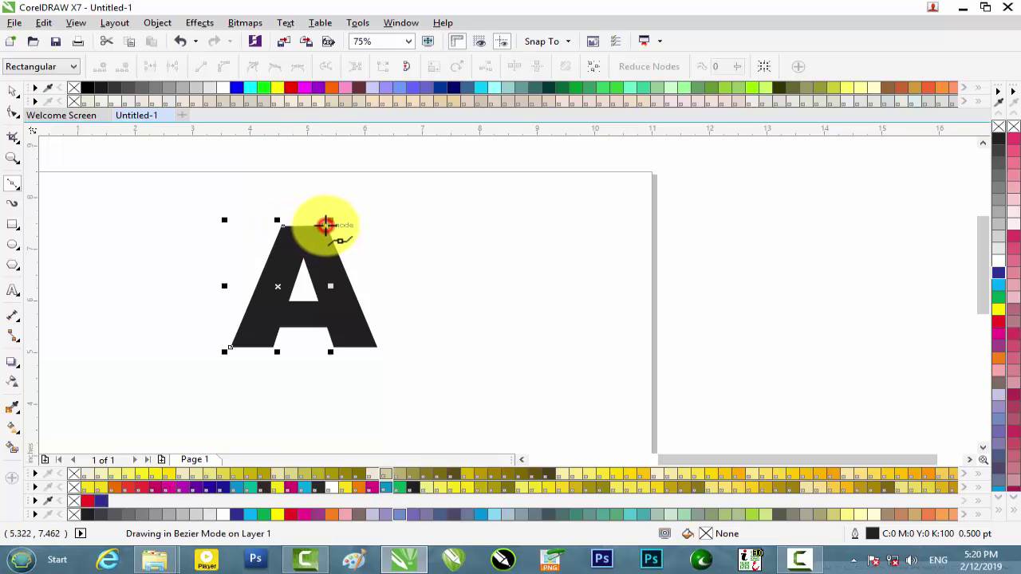
click(325, 224)
click(379, 347)
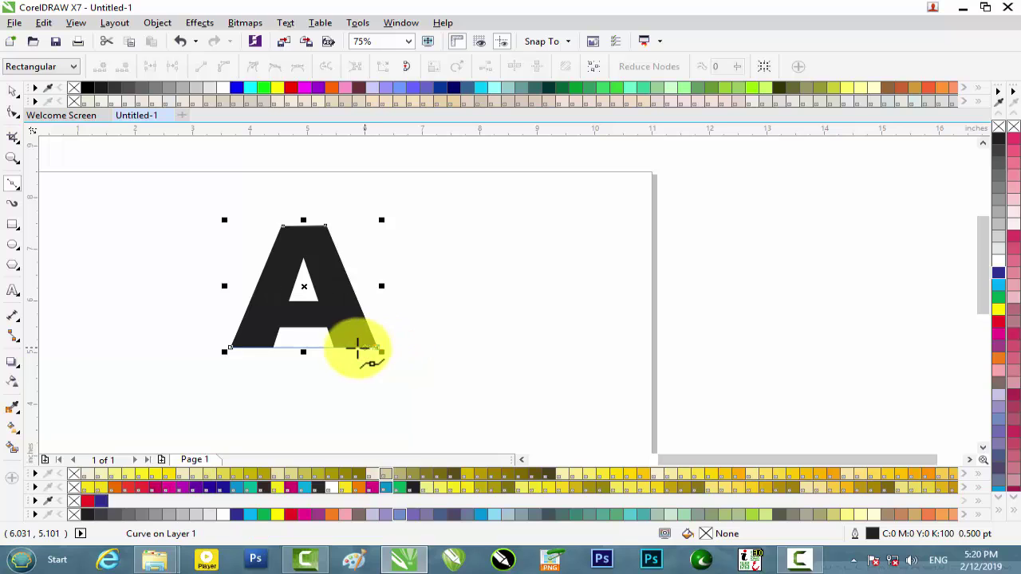
click(336, 347)
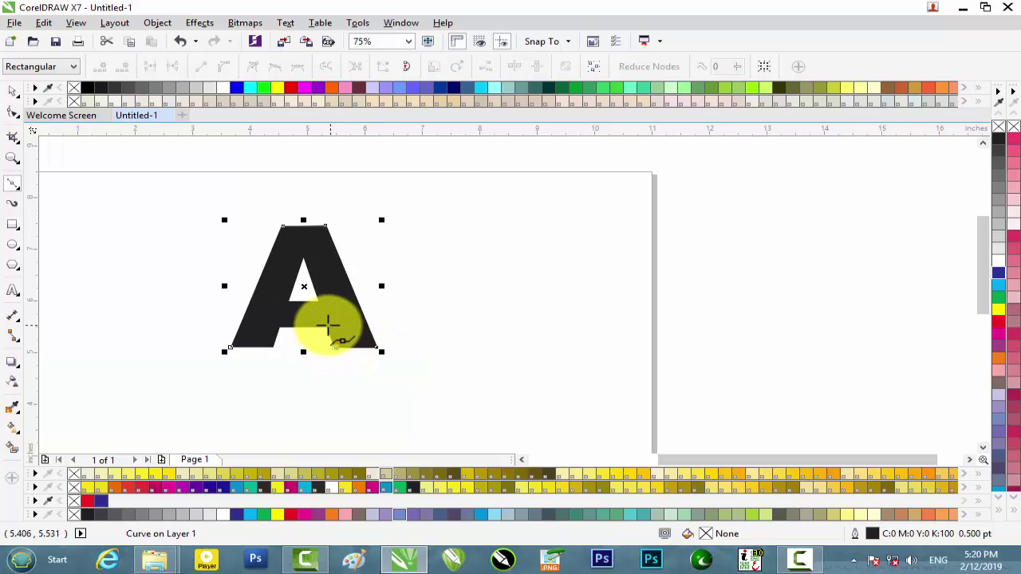
scroll(327, 335, up, 2)
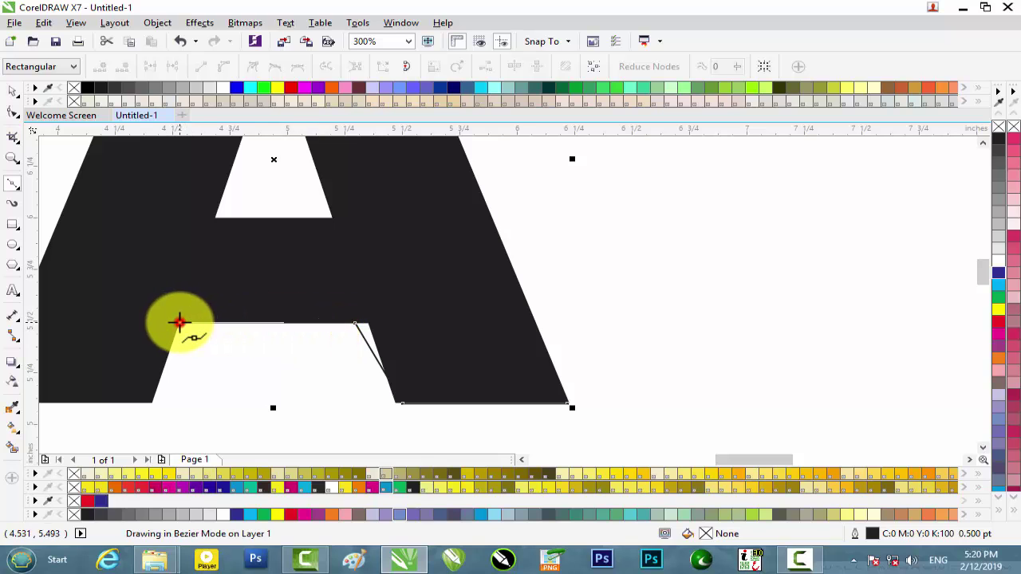
click(180, 323)
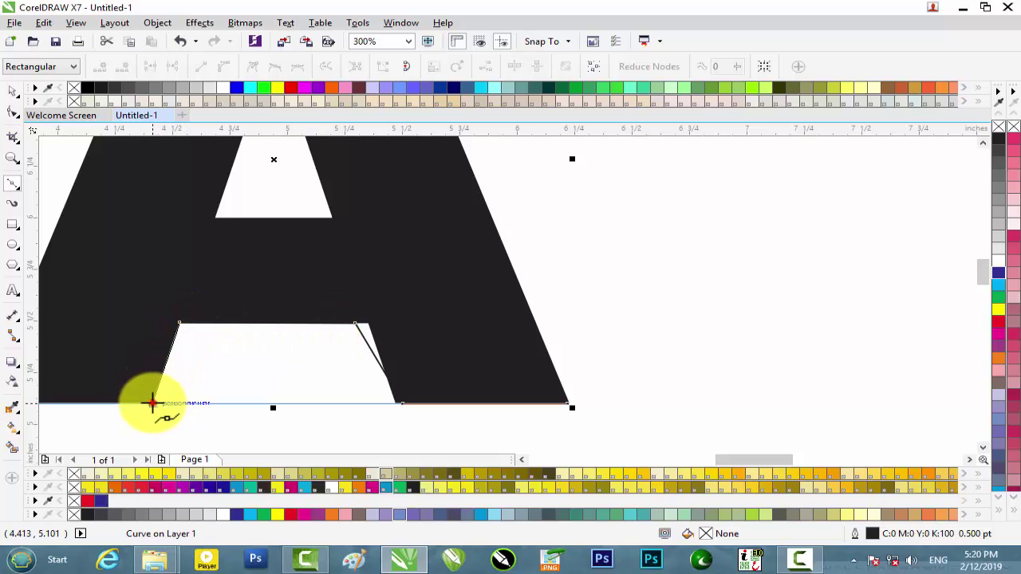
scroll(151, 403, down, 1)
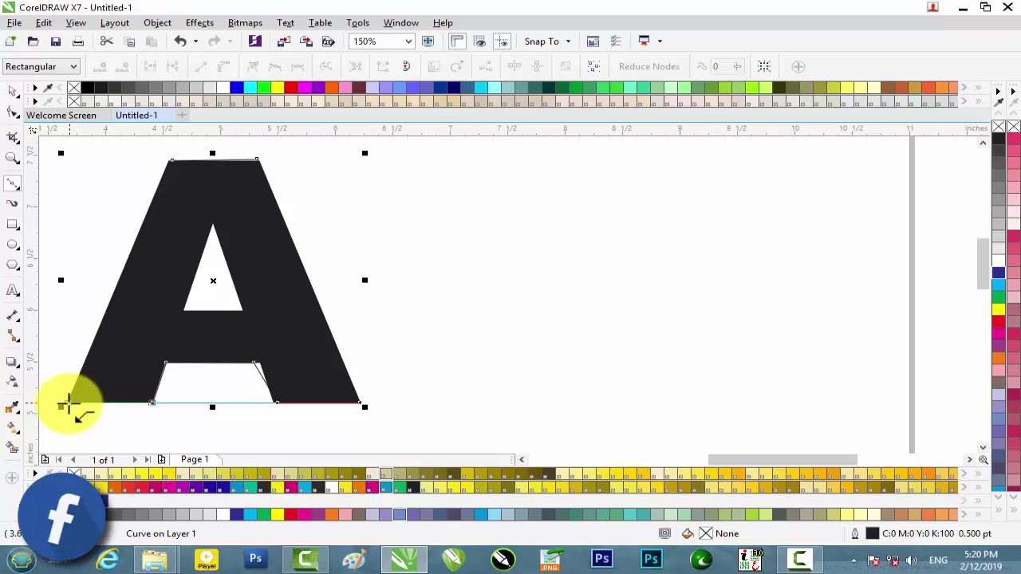
Move the traced outline off the black letter A to the empty area on its right and deselect it
click(12, 90)
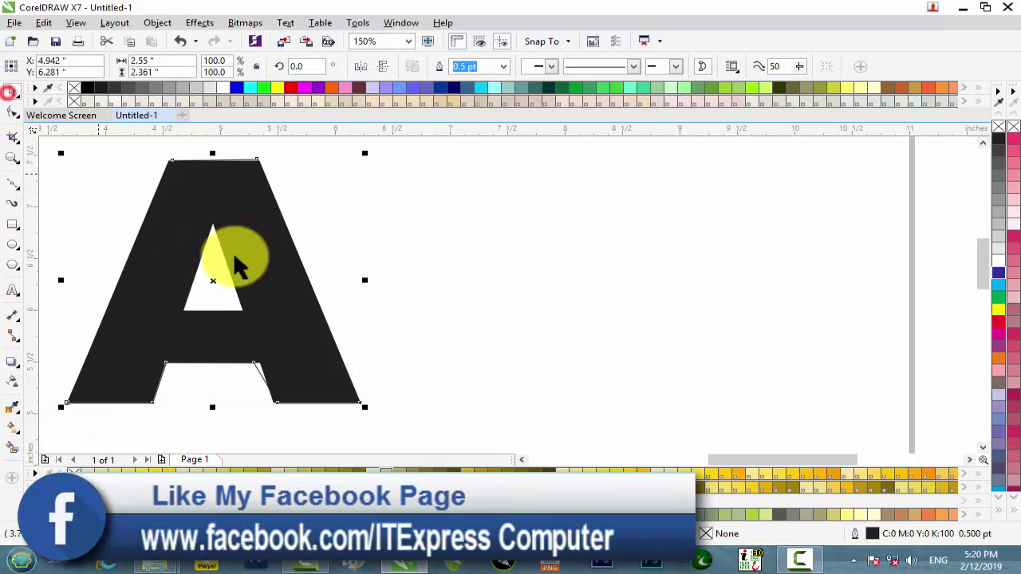
drag(216, 283, 568, 272)
click(781, 301)
click(211, 252)
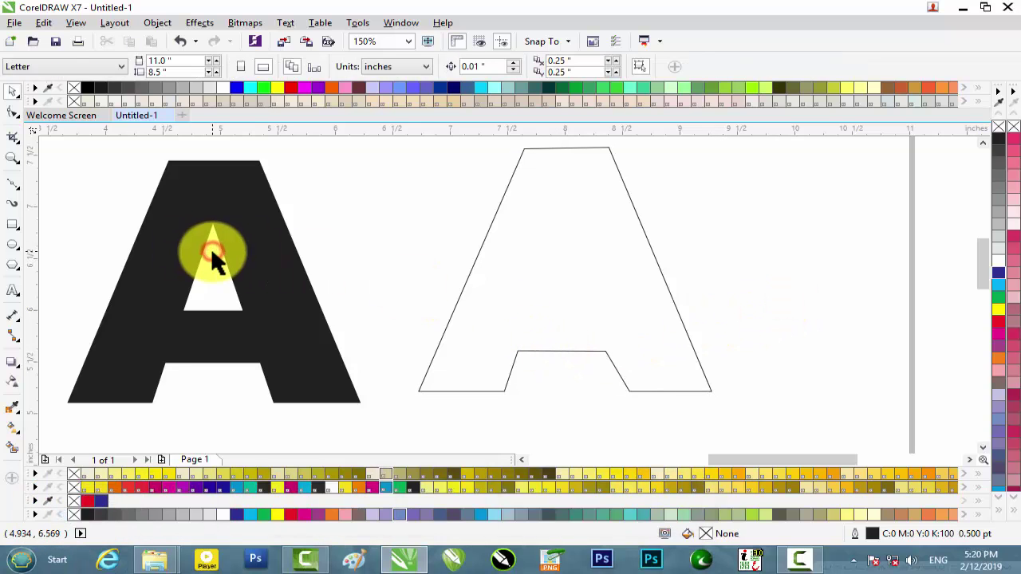
Trace the triangular counter of the black letter A with the Bézier tool as a triangle about 0.51 by 0.83 inches
click(12, 182)
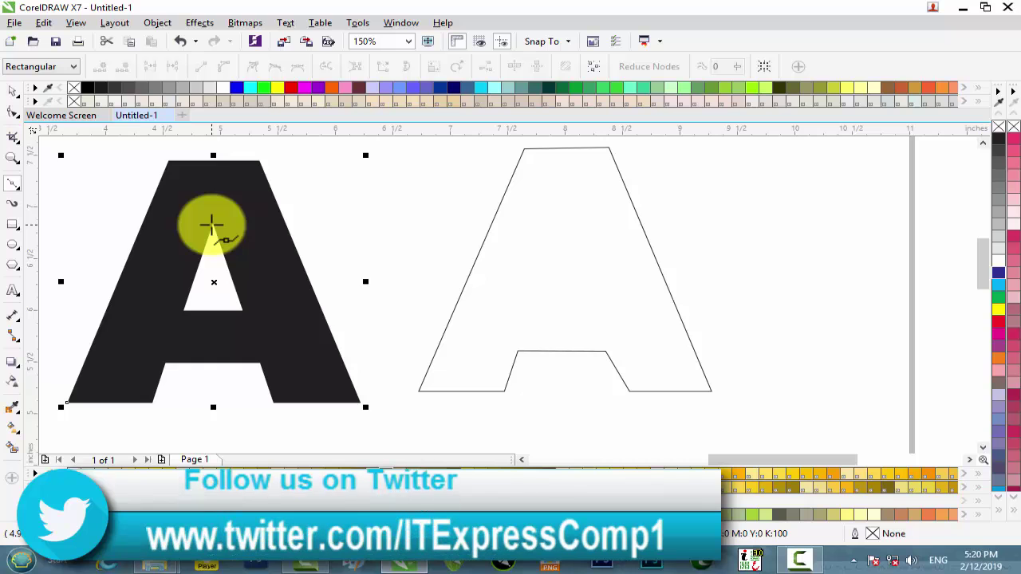
click(211, 224)
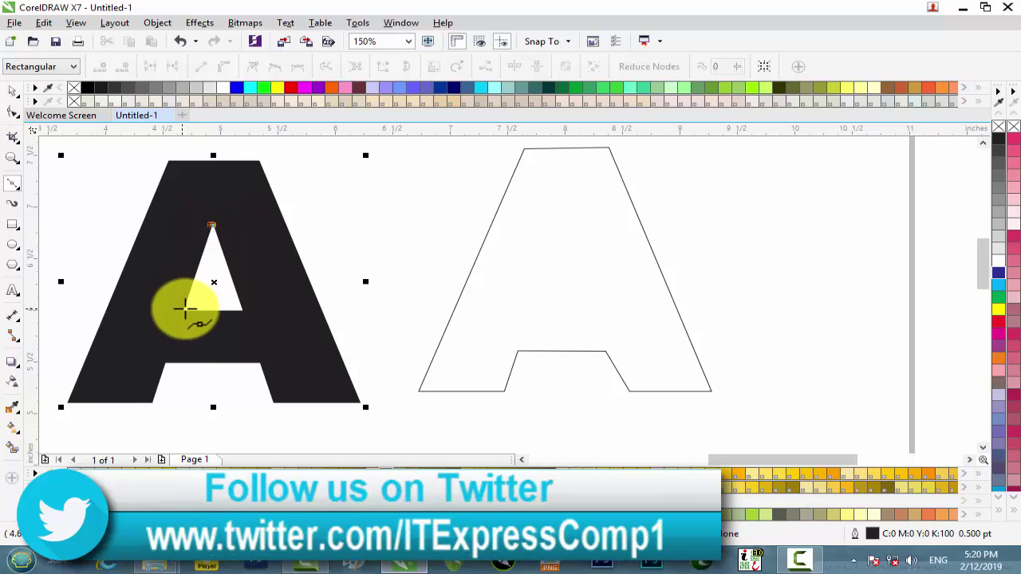
shift+click(184, 309)
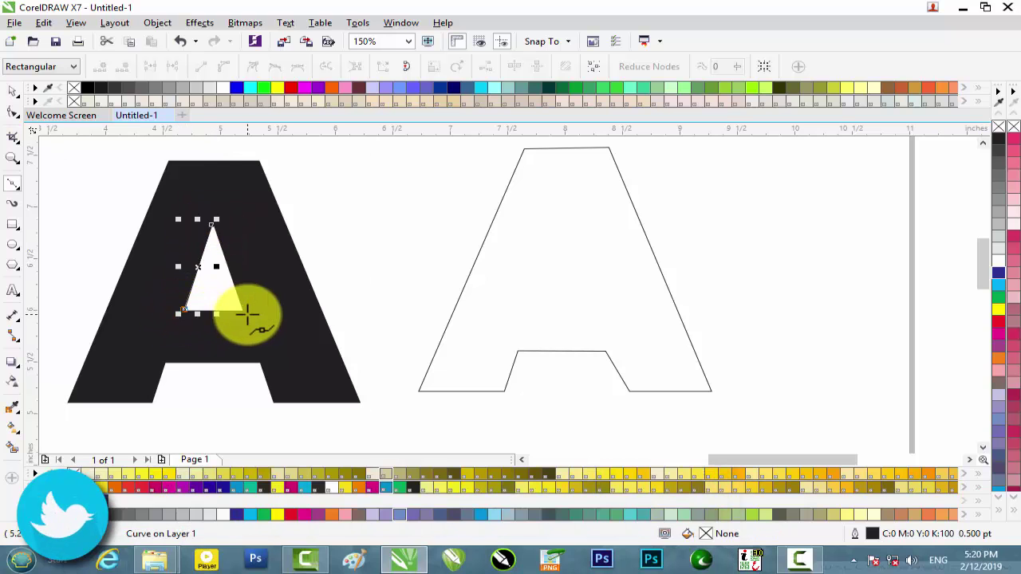
shift+click(243, 311)
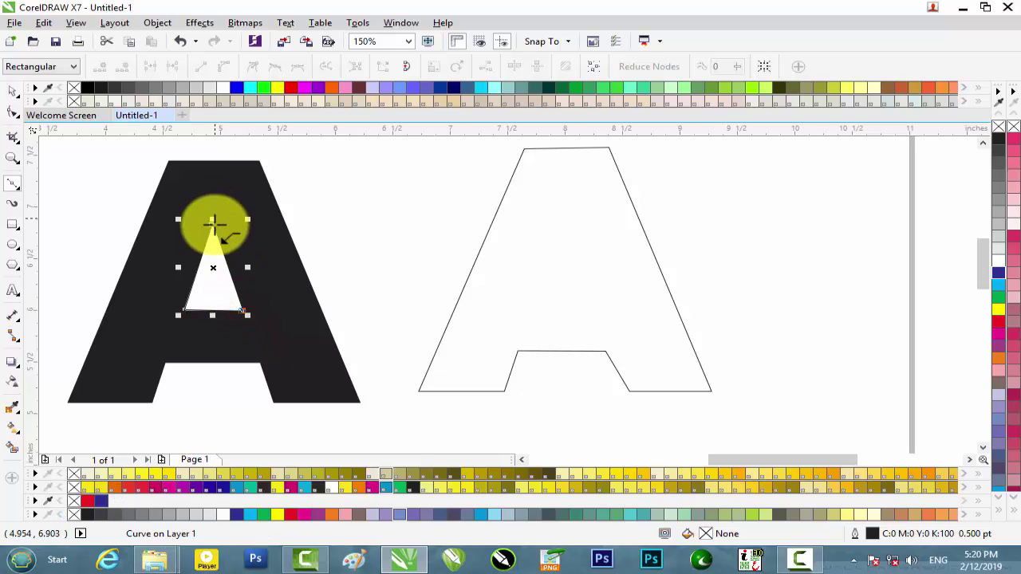
Move the traced triangle into the matching position inside the traced letter outline and deselect it
click(12, 90)
drag(212, 268, 567, 258)
click(764, 268)
scroll(580, 291, down, 2)
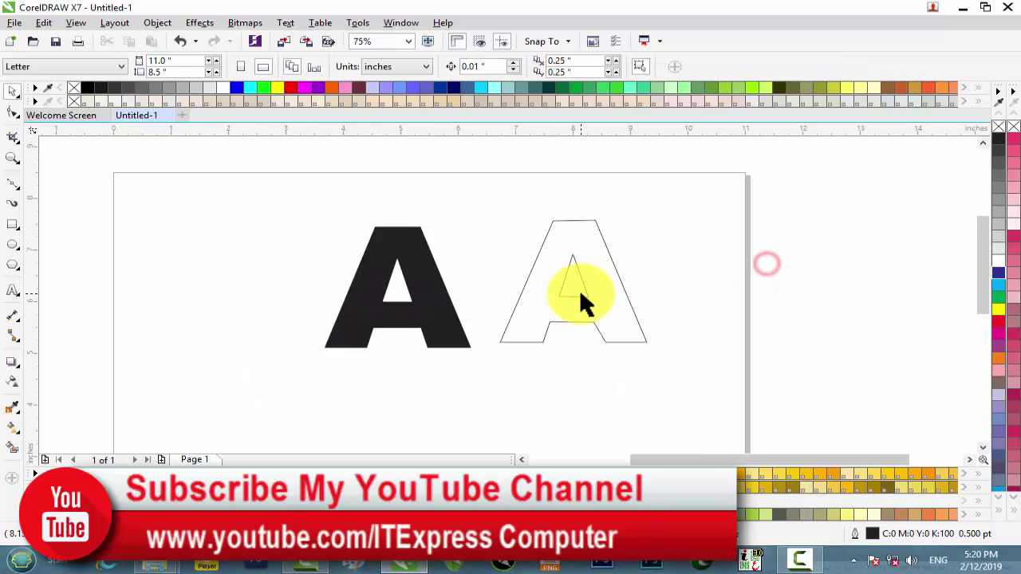
Fill the traced outer contour of the letter with red (C:0 M:100 Y:100 K:0)
click(622, 318)
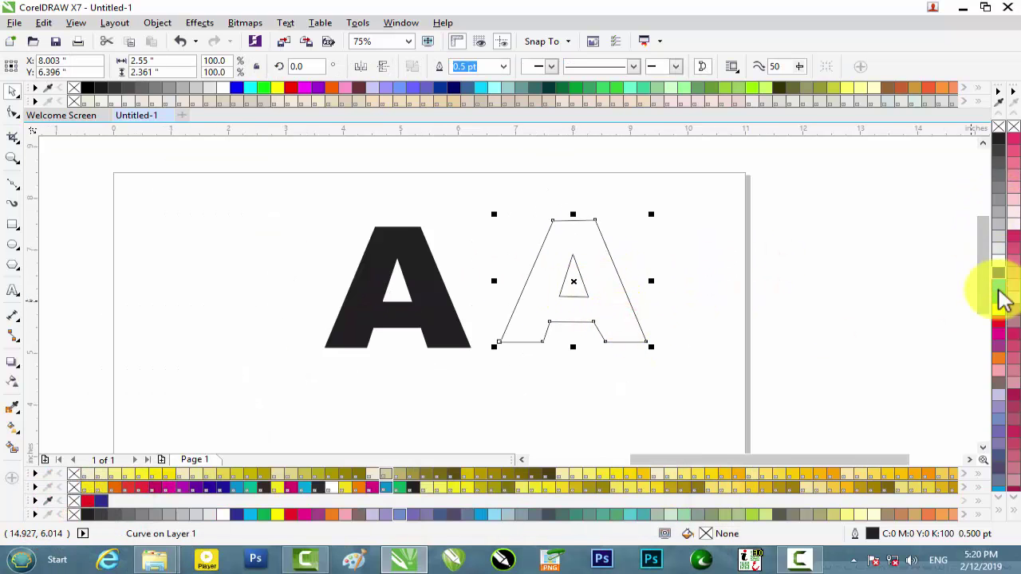
click(997, 321)
click(714, 303)
Combine the inner triangle and the red letter shape into one curve so the triangle is cut out
click(564, 275)
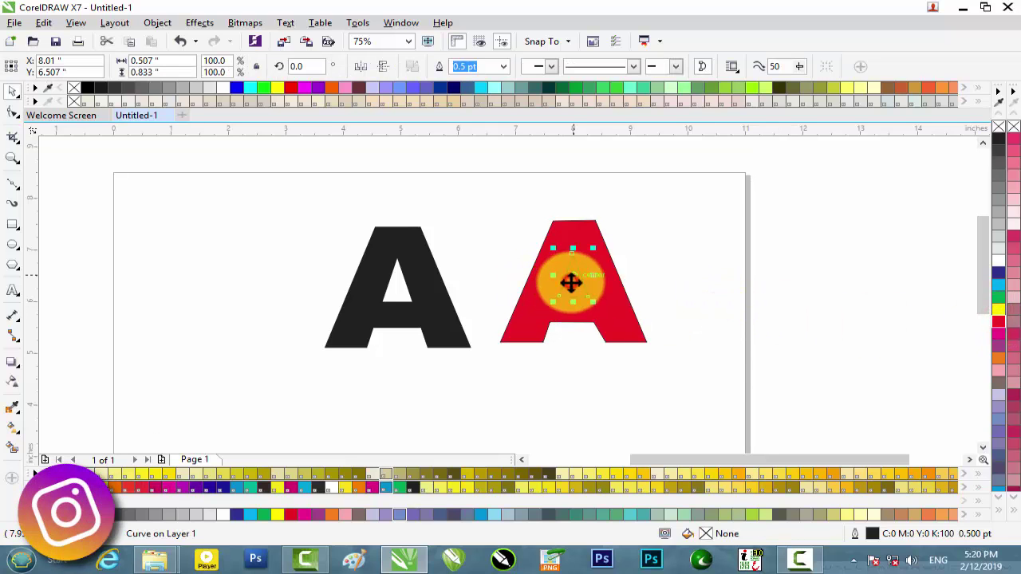
shift+click(616, 312)
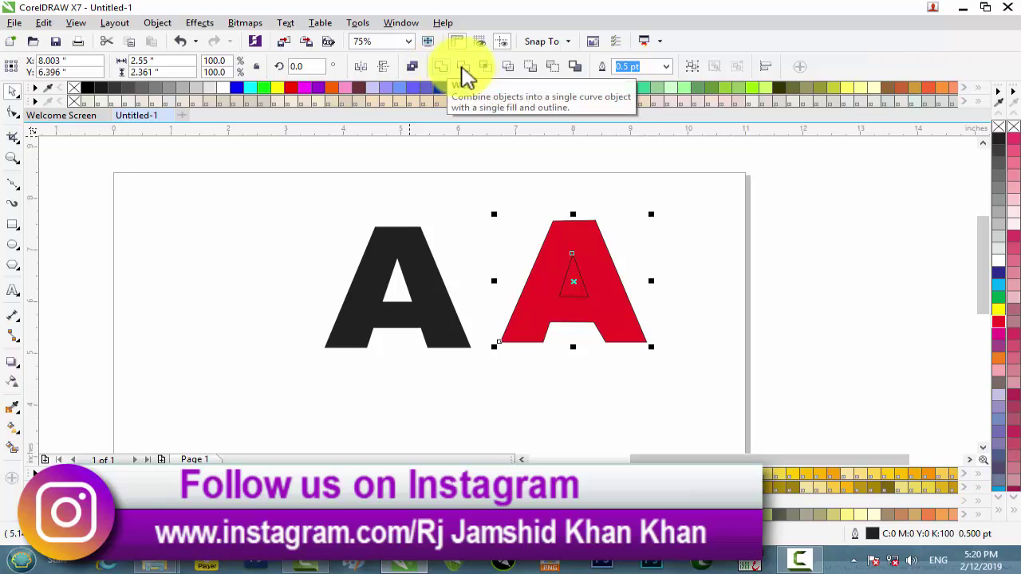
click(469, 69)
click(679, 292)
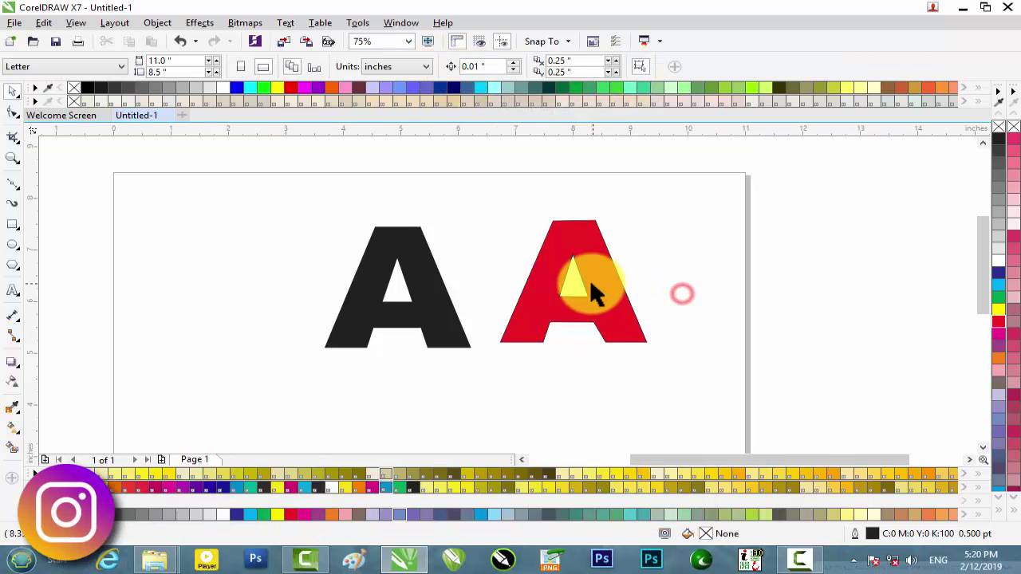
Remove the outline from the combined red A and deselect it
scroll(588, 284, up, 1)
mouse_move(580, 281)
mouse_down()
mouse_move(577, 290)
mouse_move(755, 257)
mouse_move(570, 289)
mouse_move(580, 269)
mouse_up()
click(579, 258)
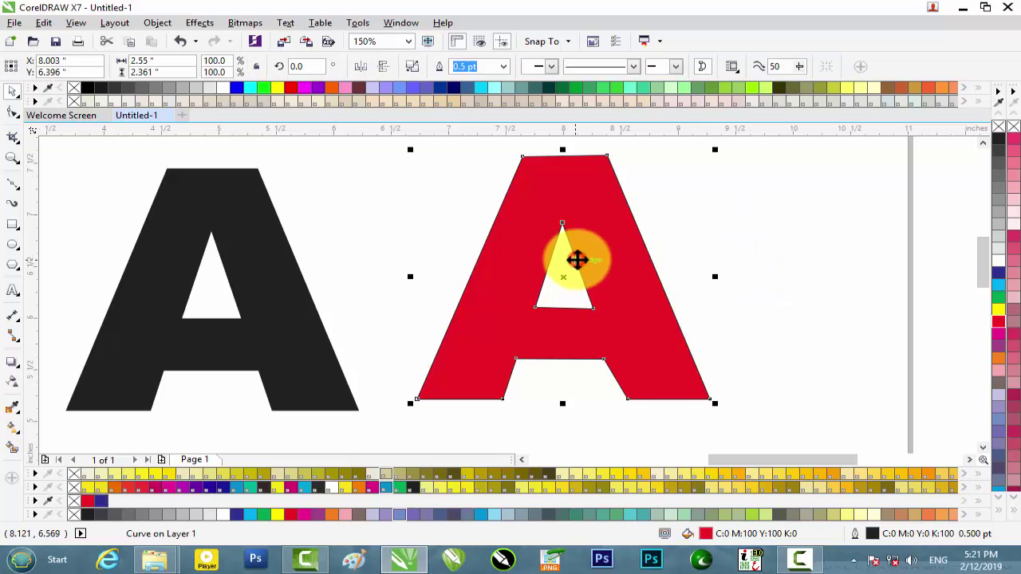
scroll(577, 259, down, 1)
right_click(999, 126)
click(732, 272)
scroll(567, 270, up, 1)
scroll(566, 270, down, 1)
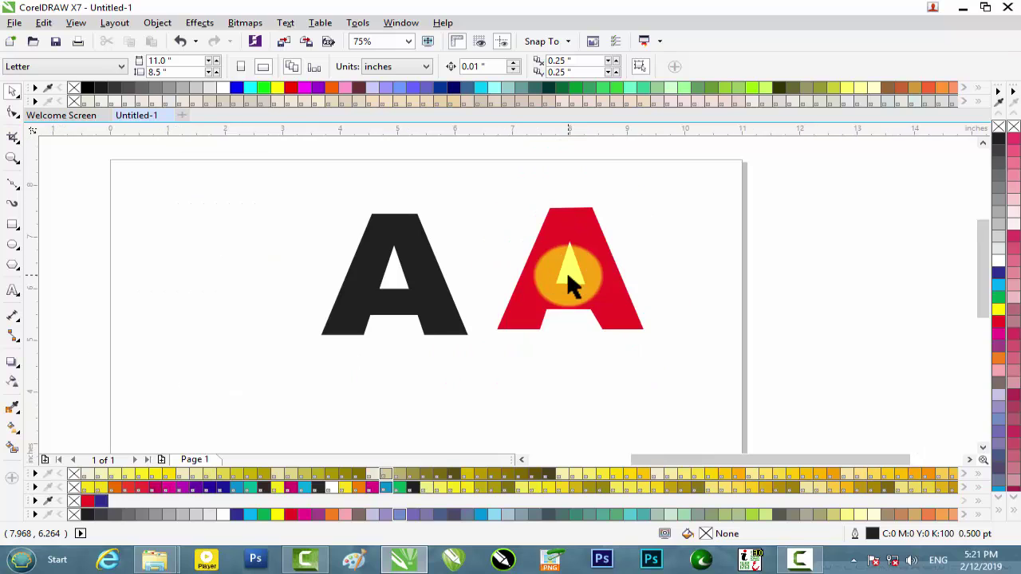
Shift the red A slightly toward the black letter and delete the black A
drag(556, 306, 530, 308)
drag(415, 278, 277, 287)
key(Delete)
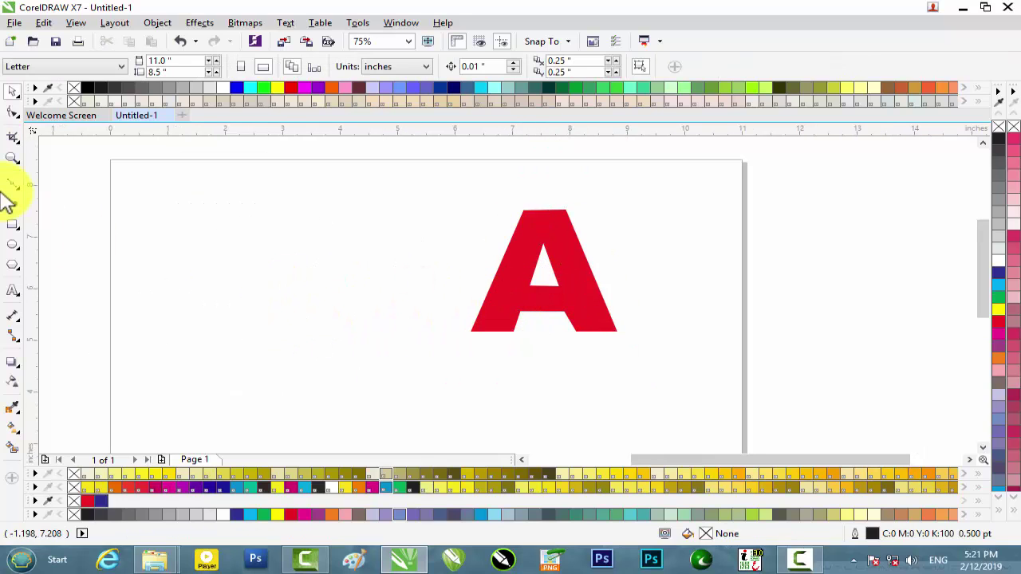
Choose the Twirl tool and try it on the left foot of the red A
click(15, 142)
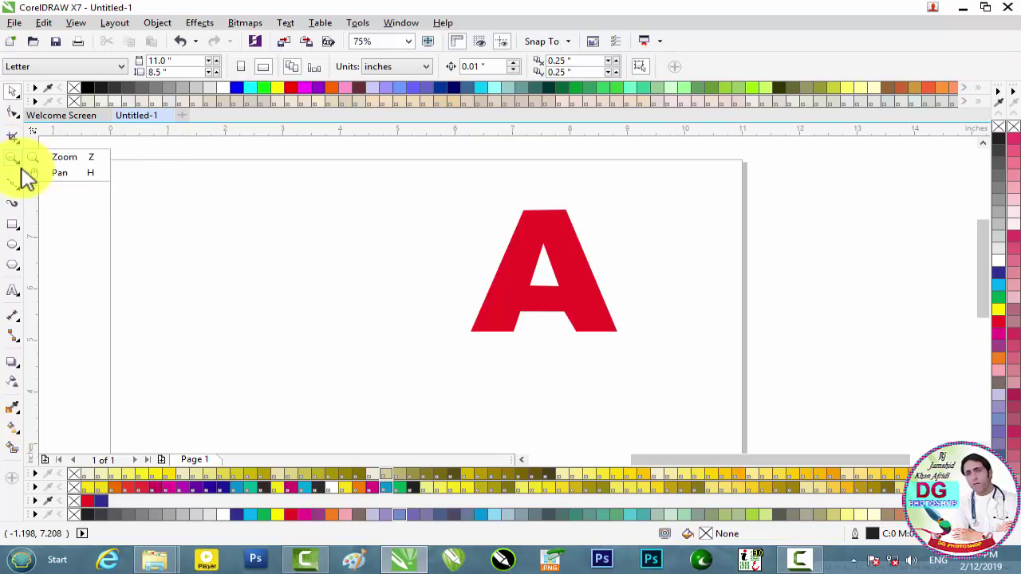
mouse_move(13, 190)
mouse_move(24, 124)
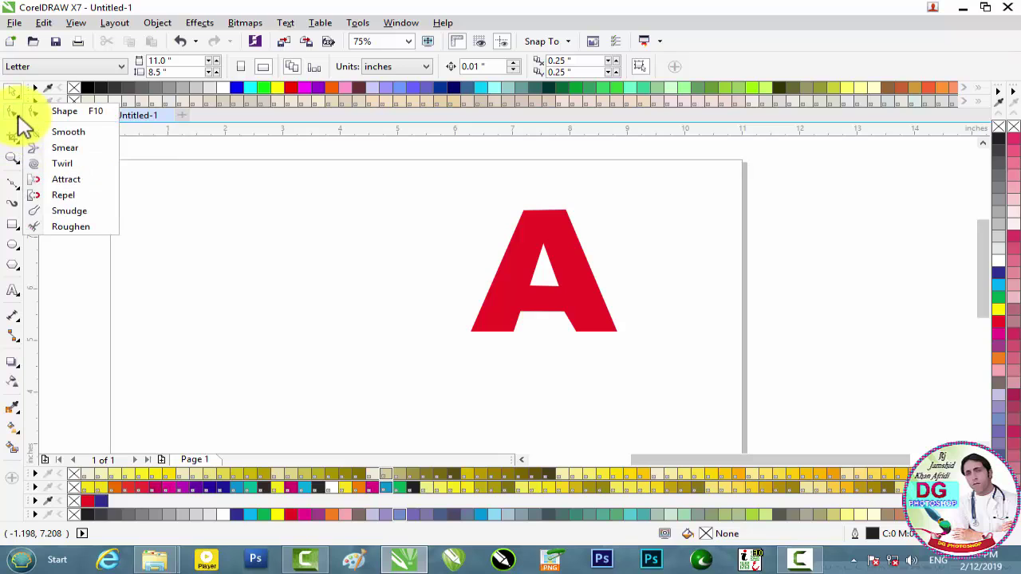
click(75, 168)
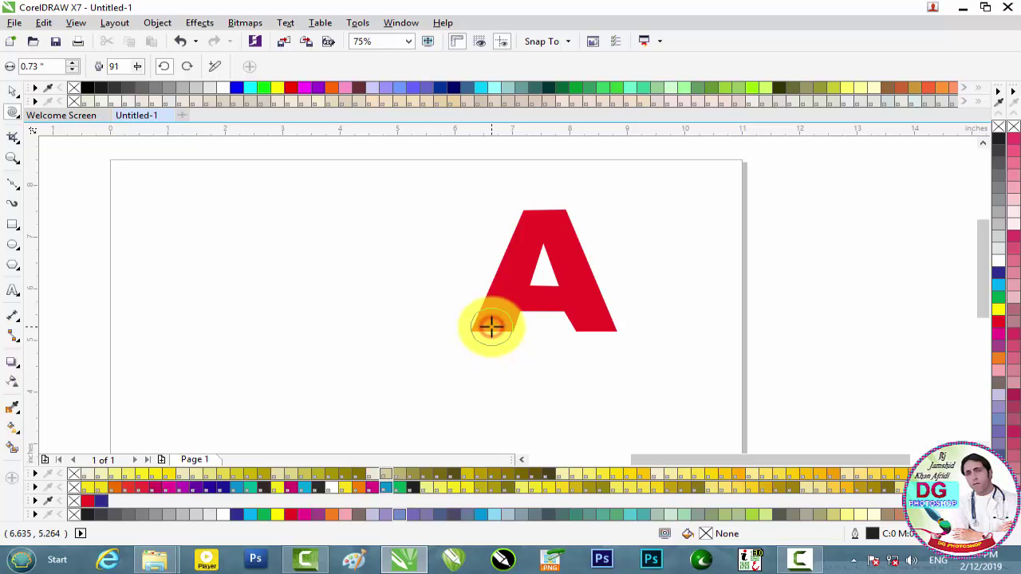
Move the red A to the left part of the page
click(11, 90)
click(516, 271)
drag(524, 264, 257, 232)
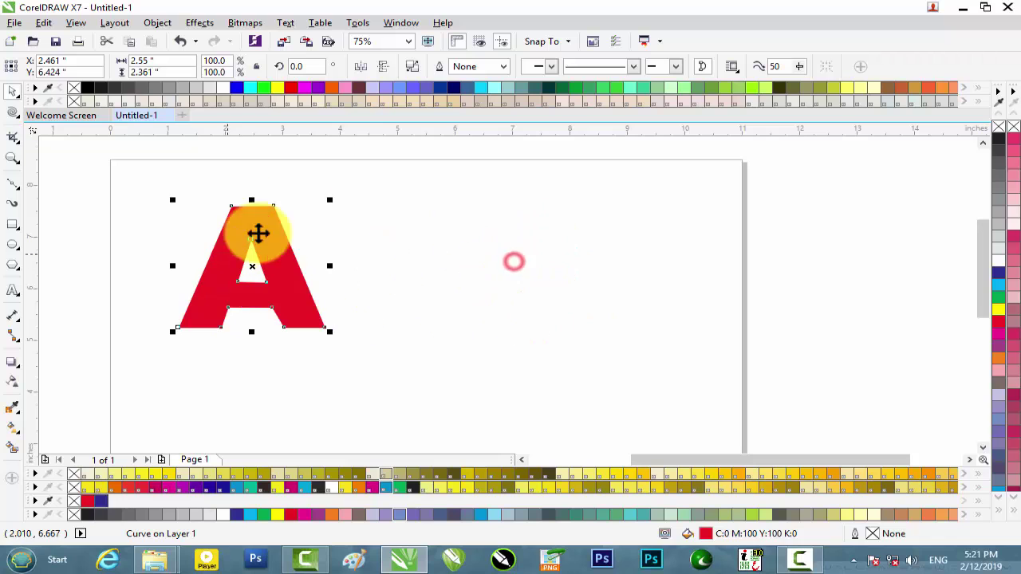
Break the red A apart into separate curves and try to twirl its right foot
click(410, 68)
click(395, 163)
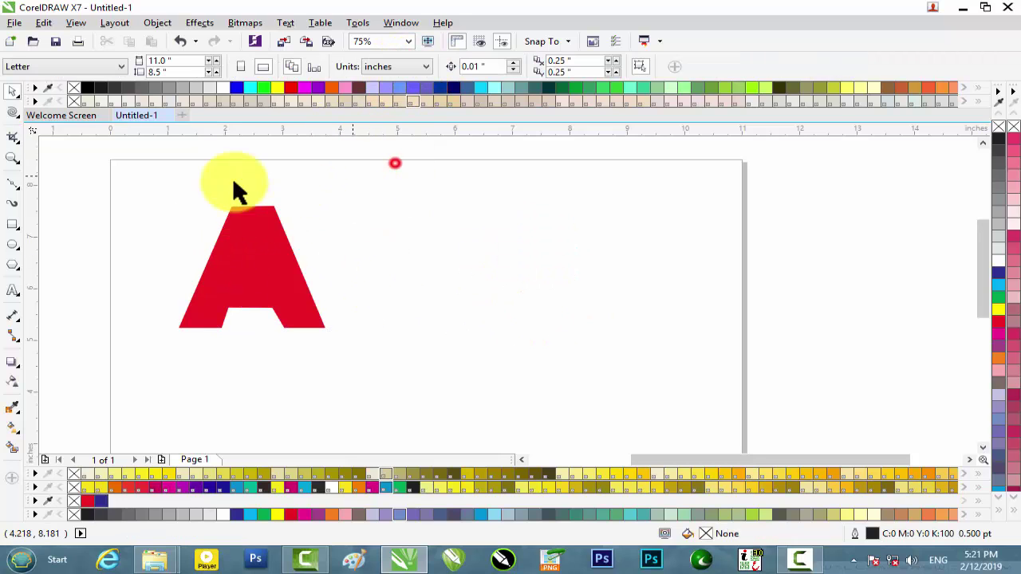
click(13, 110)
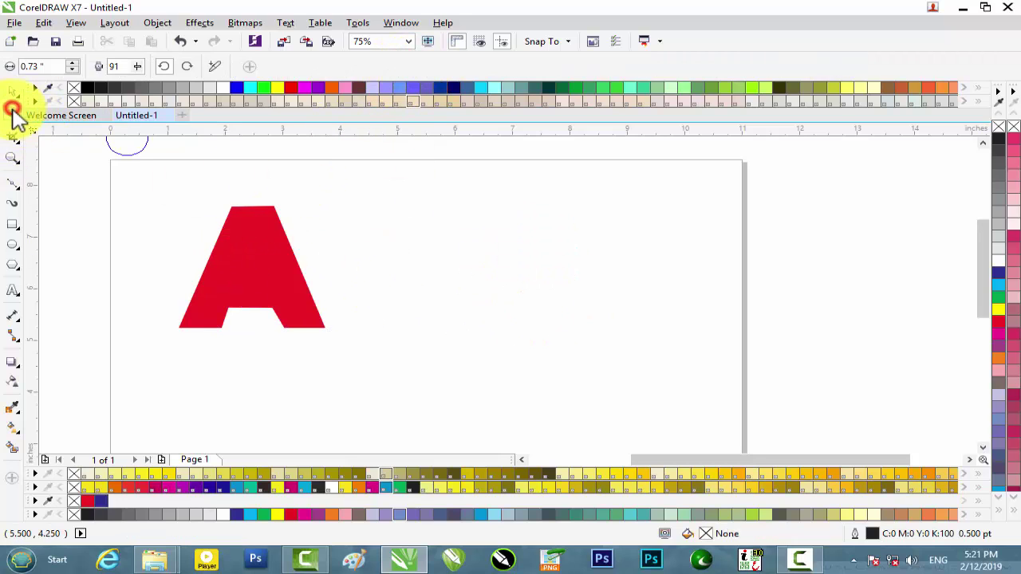
mouse_move(321, 321)
mouse_down()
mouse_move(334, 350)
mouse_move(295, 308)
mouse_move(301, 334)
mouse_move(301, 311)
mouse_move(306, 329)
mouse_move(269, 296)
mouse_up()
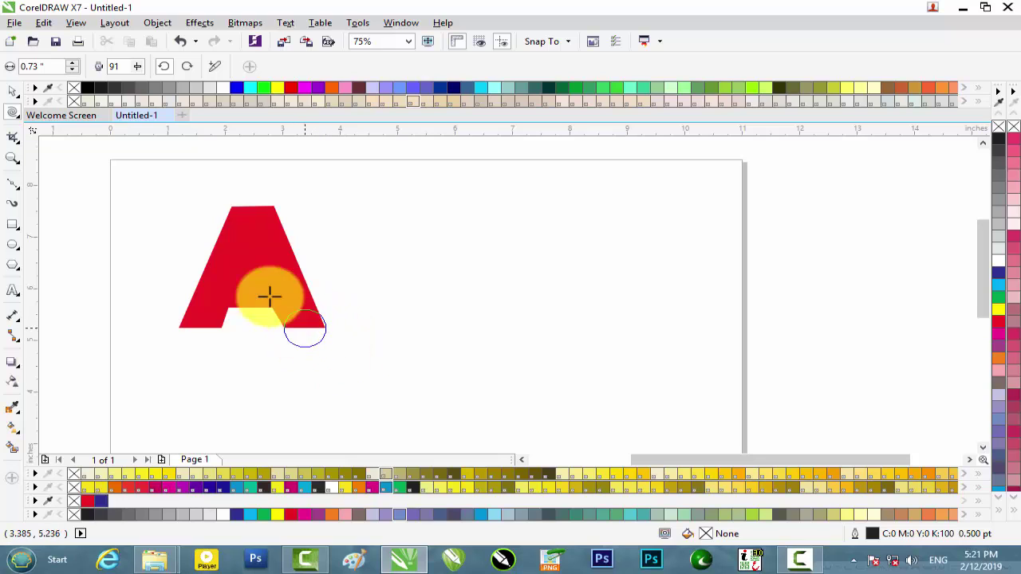
Recombine both parts of the red A into one curve with the triangular hole and move it toward the page centre
click(12, 91)
click(270, 269)
drag(373, 157, 109, 391)
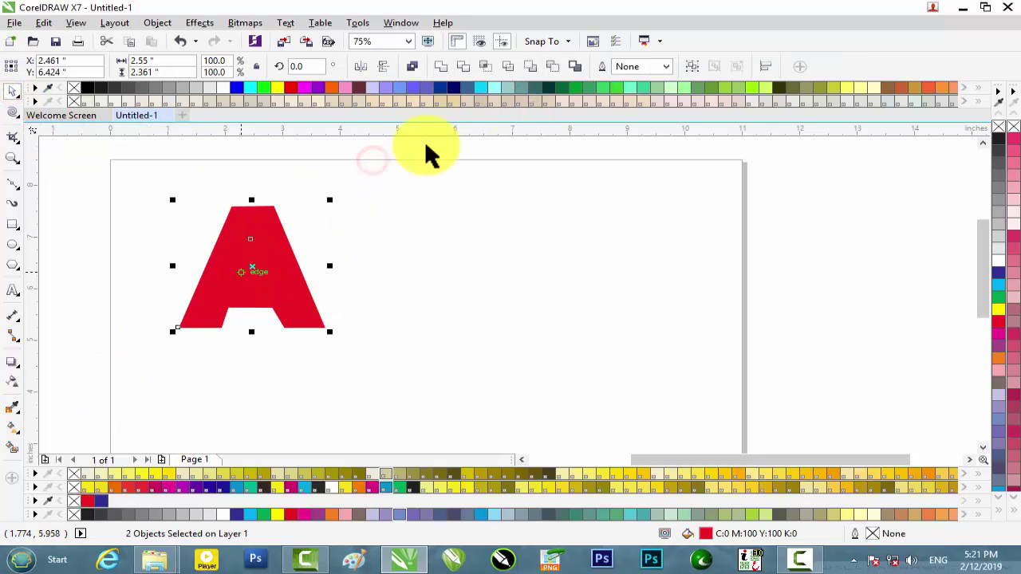
click(419, 66)
click(411, 197)
drag(283, 257, 409, 255)
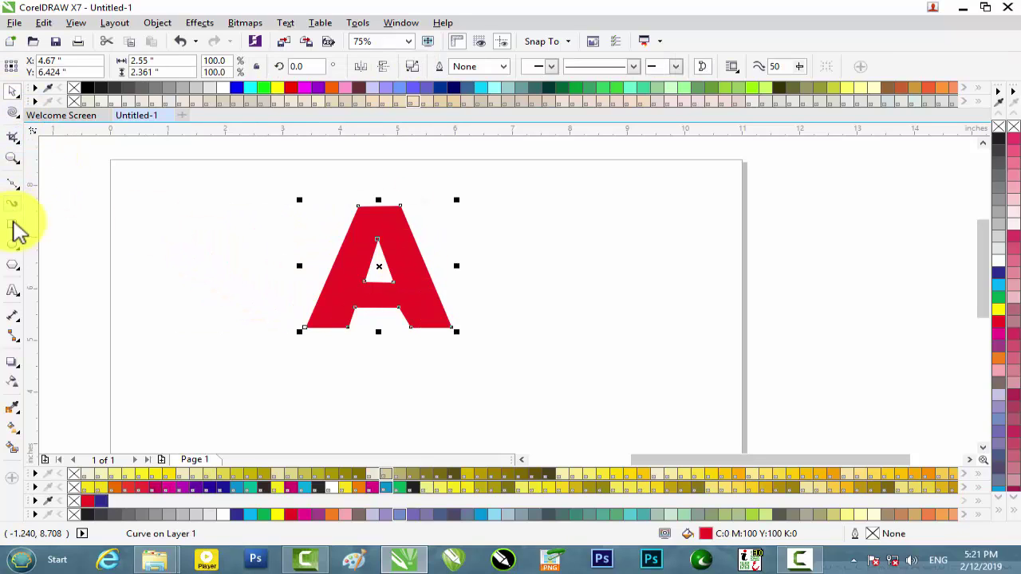
Draw a rectangle about 2.43 by 1.75 inches overlapping the left side of the A and fill it with green
click(13, 224)
drag(190, 252, 335, 348)
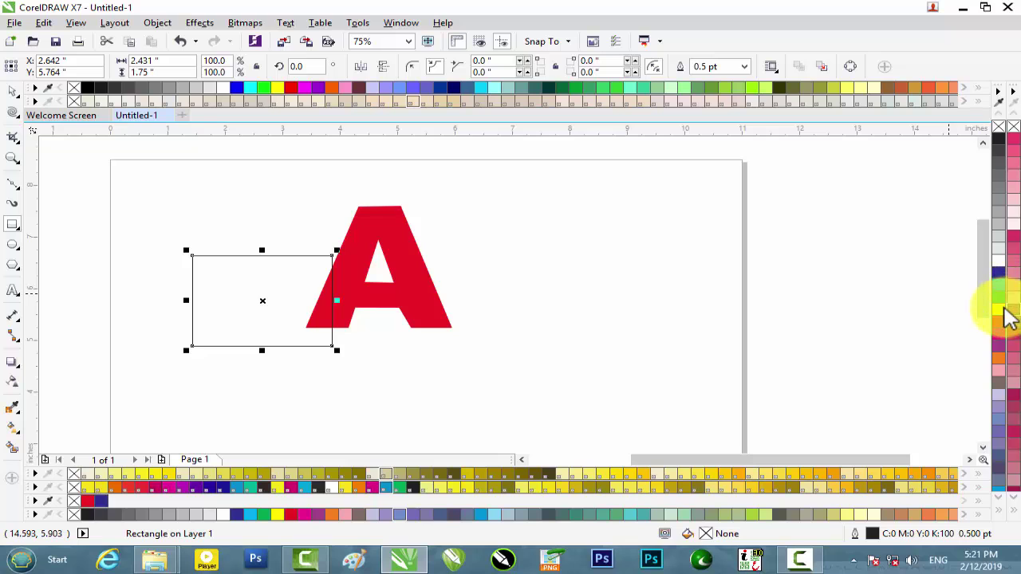
click(999, 302)
Apply the Twirl tool at four spots along the green rectangle's edges: one left, one top and two bottom
click(13, 111)
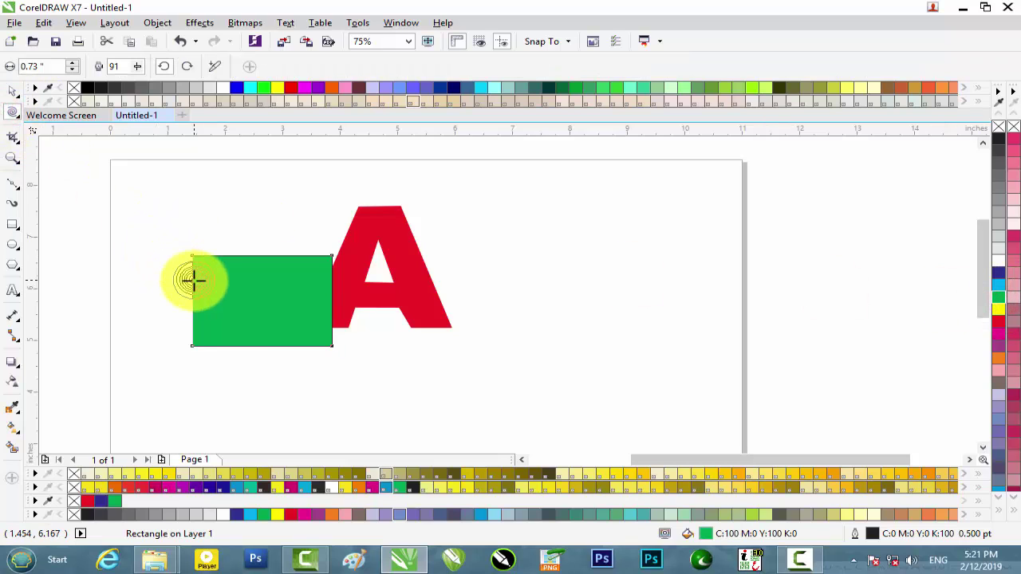
click(193, 279)
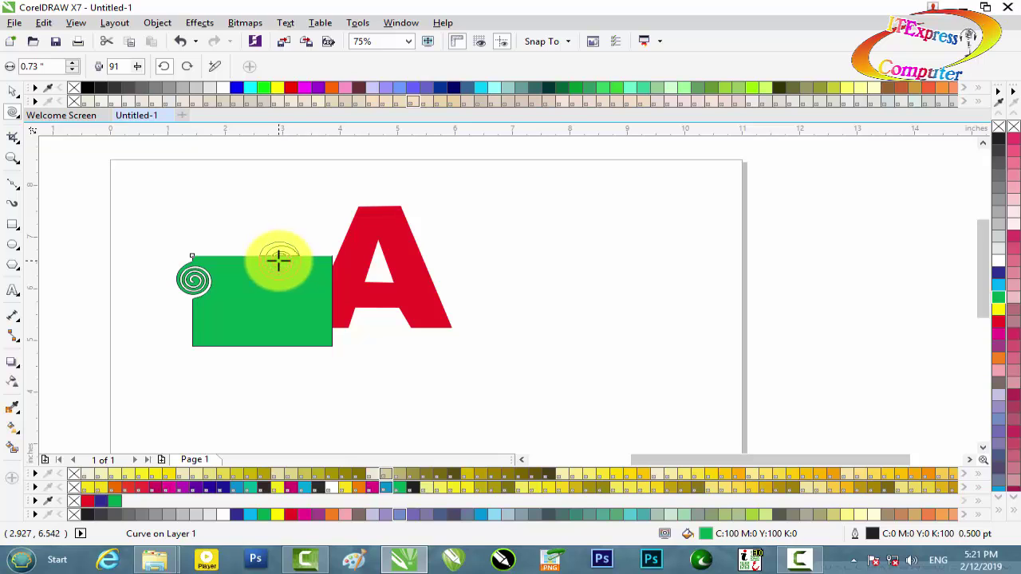
click(278, 259)
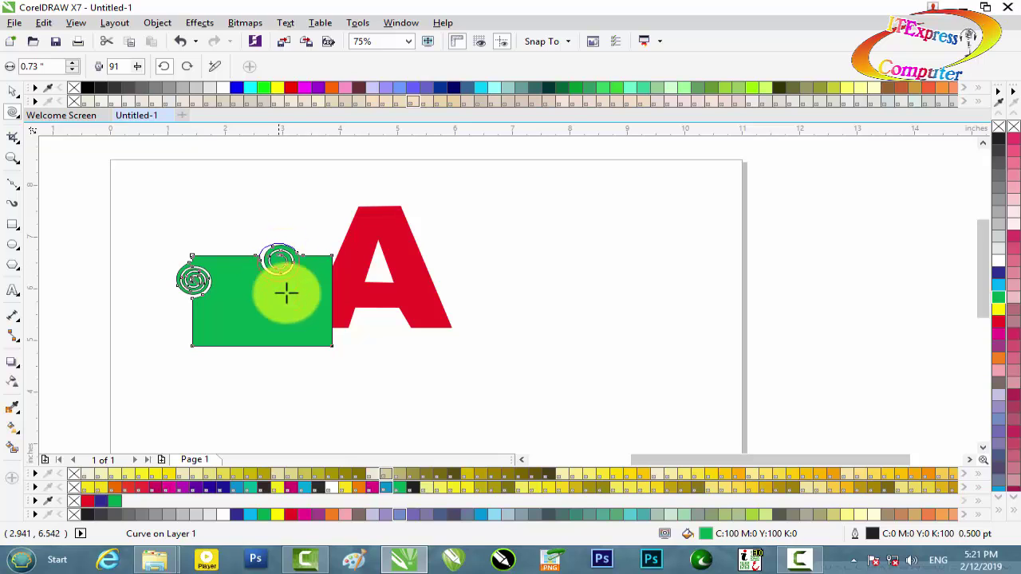
click(314, 339)
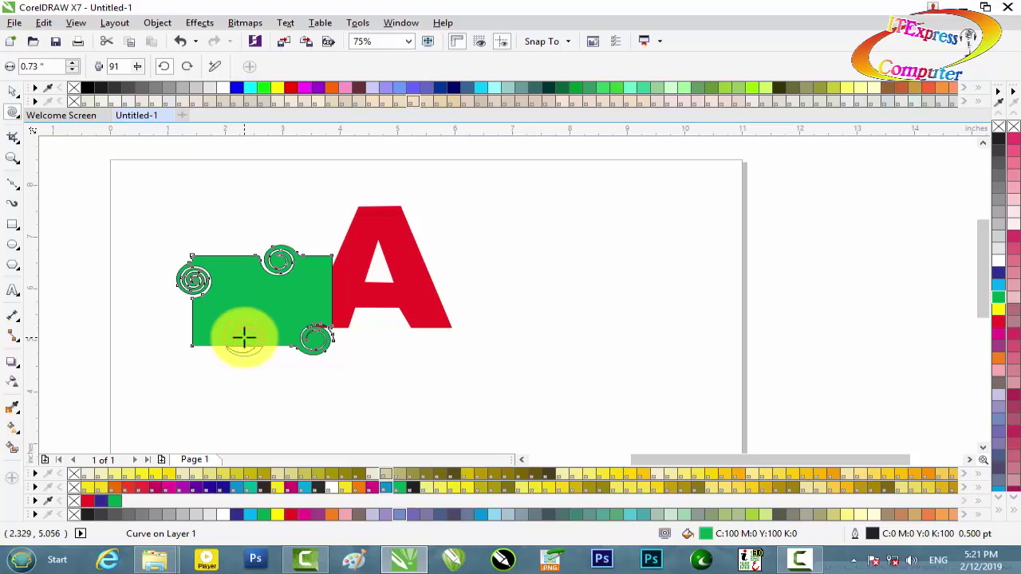
click(243, 339)
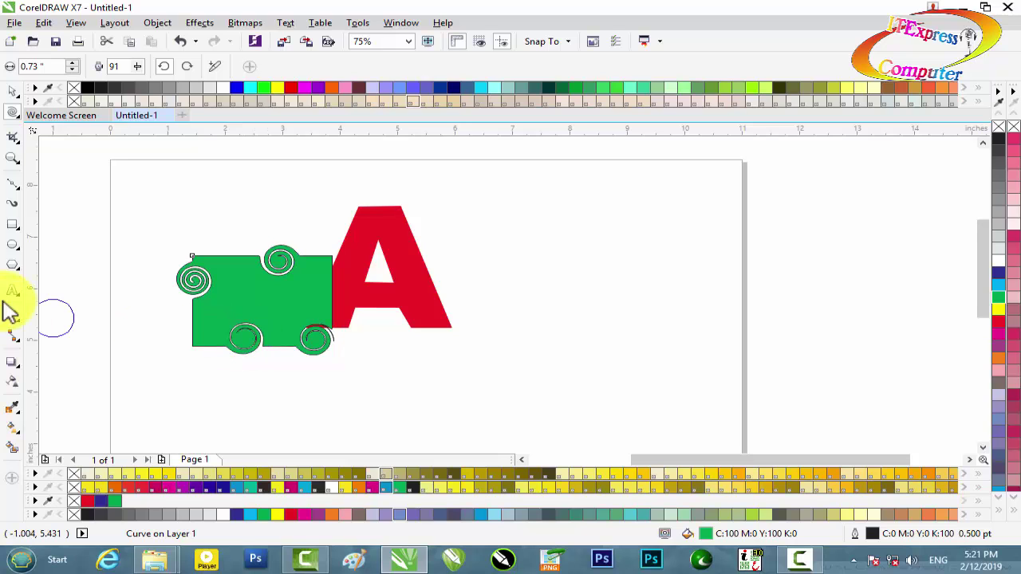
Move the twirled green shape away from the red A and delete it
click(12, 92)
drag(265, 308, 183, 235)
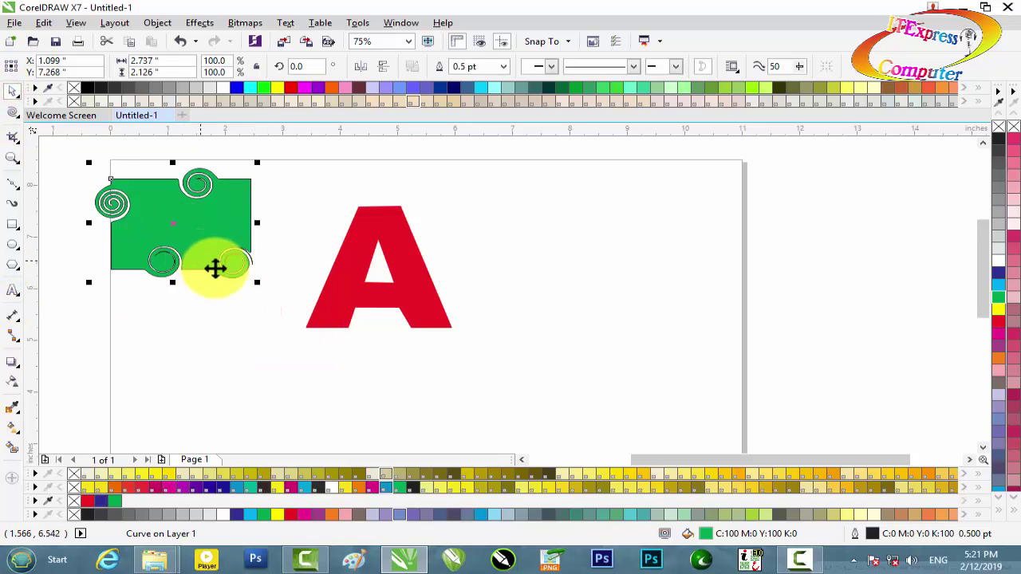
key(Delete)
Select the red A and activate the Shape tool to edit its nodes, after briefly choosing the Pen tool
drag(251, 141, 515, 371)
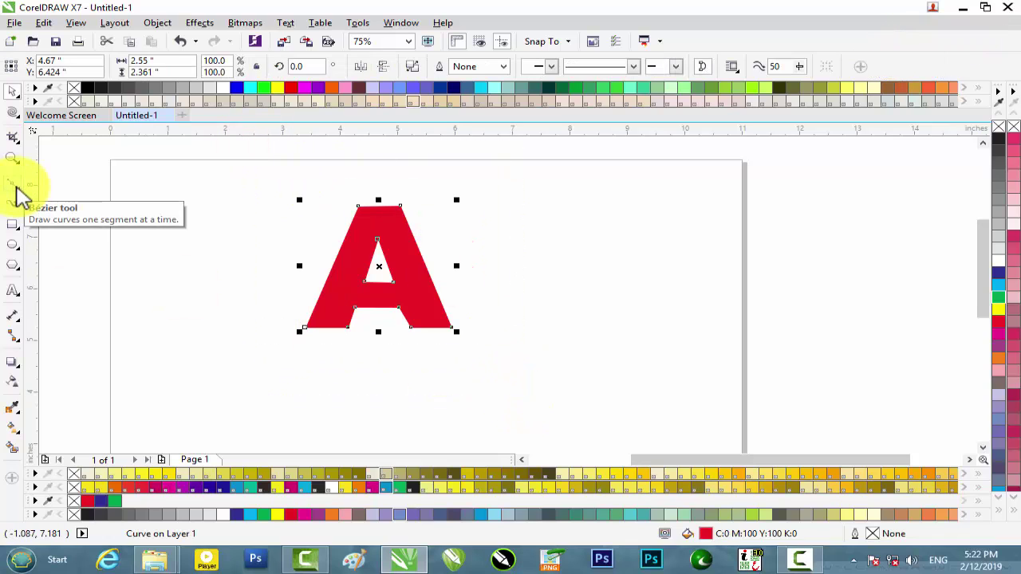
click(16, 190)
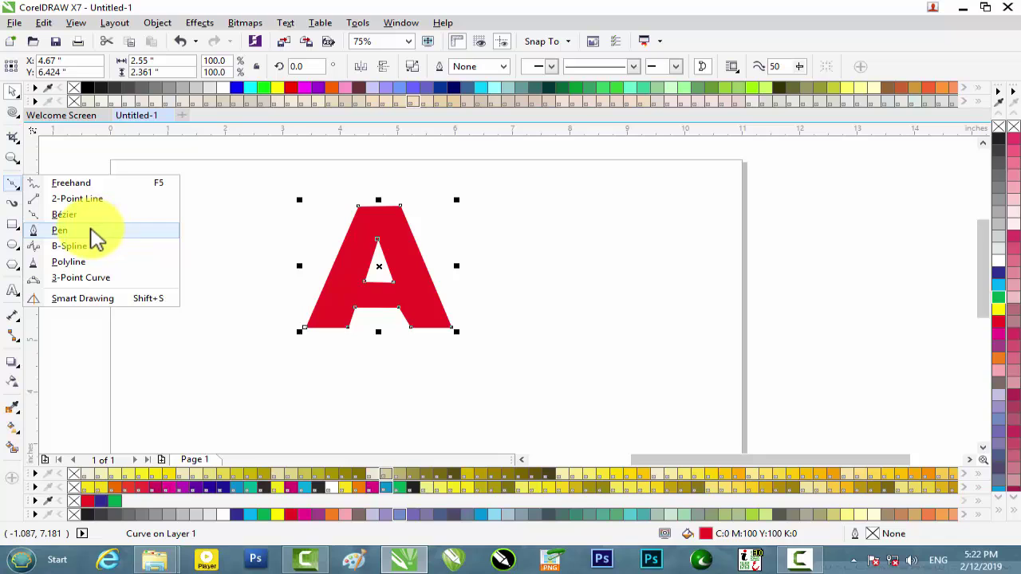
click(91, 231)
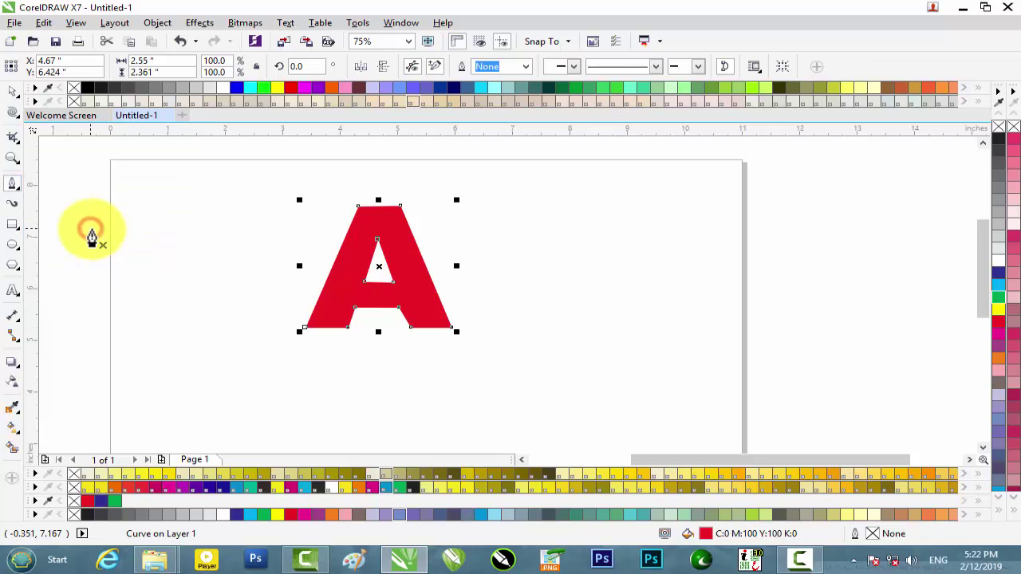
click(16, 120)
click(57, 130)
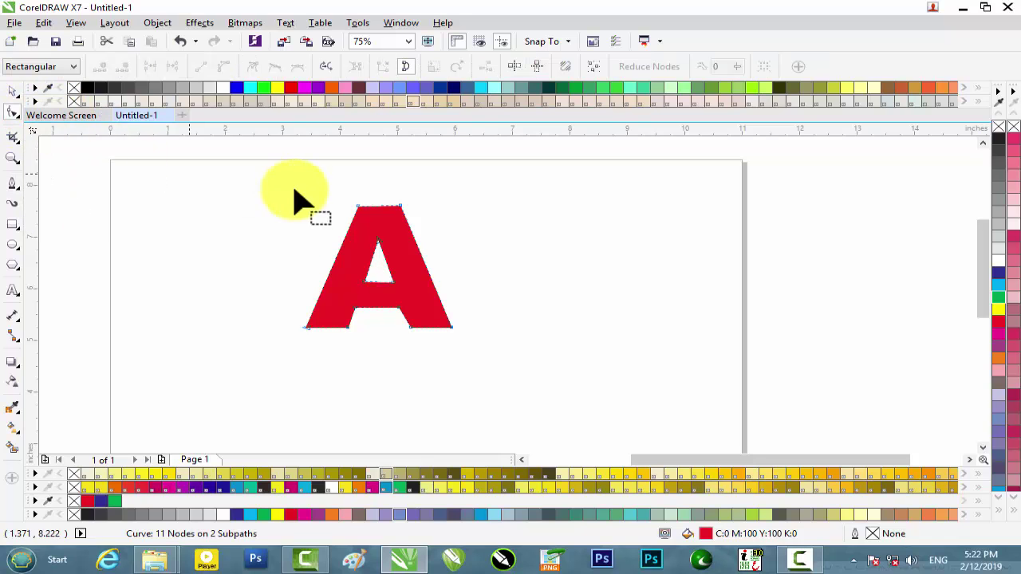
Pull the upper-right corner node of the red A up and outward, and undo the change
drag(403, 208, 485, 172)
click(206, 194)
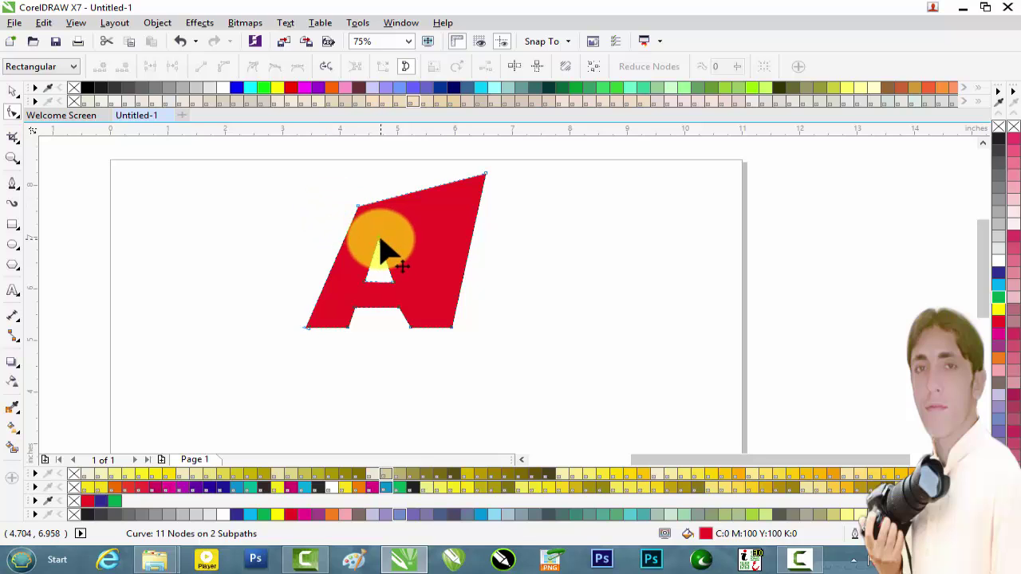
key(ctrl+z)
Select the bottom nodes of the red A's two legs and nudge them down about 0.55 inches
drag(497, 309, 282, 368)
drag(373, 344, 373, 343)
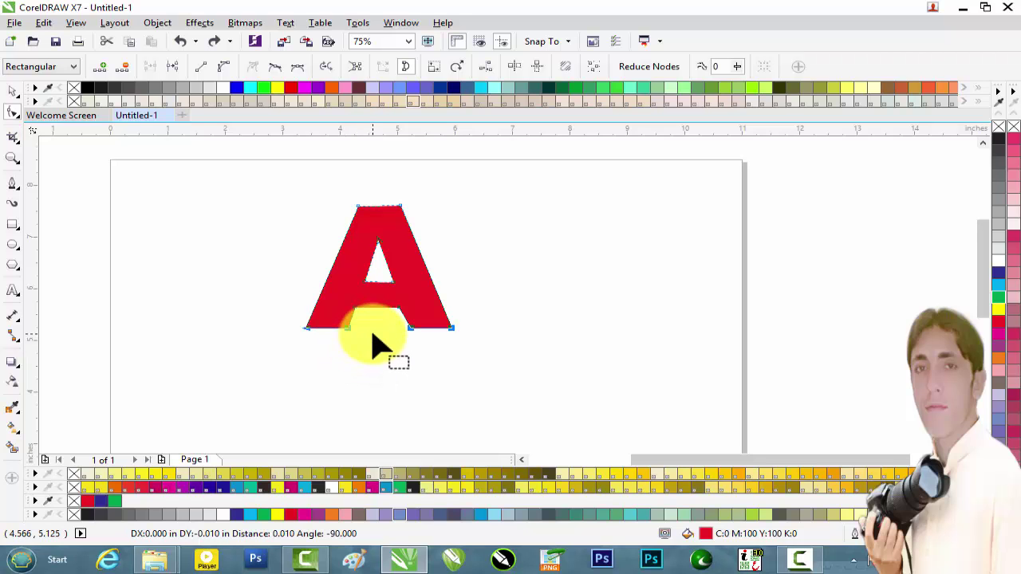
key(Down)
key(Down)
key(Down)
key(Down)
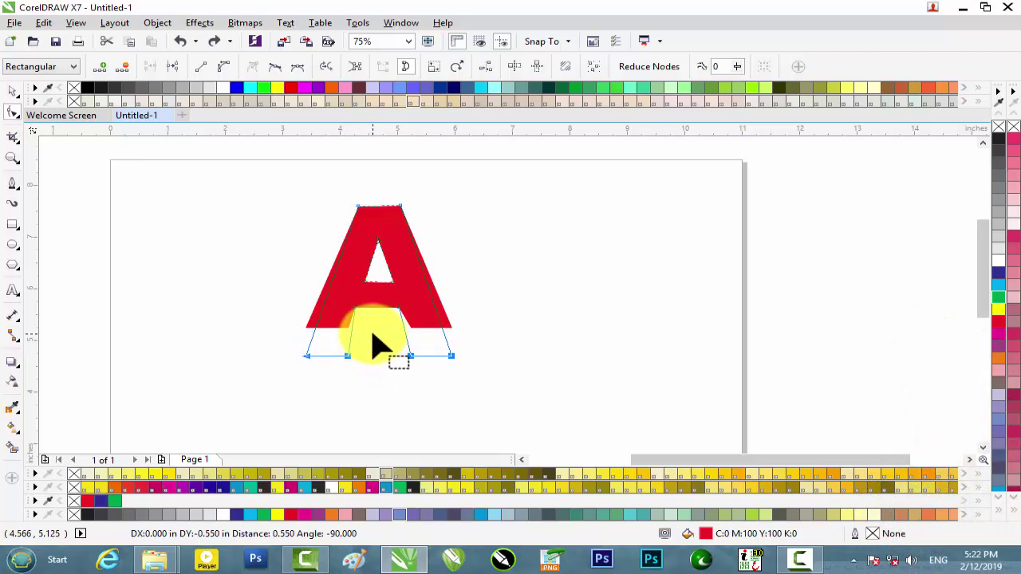
Lower the bottom nodes of the red A's legs further to lengthen them, and reselect the whole letter with the Pick tool
drag(372, 335, 372, 332)
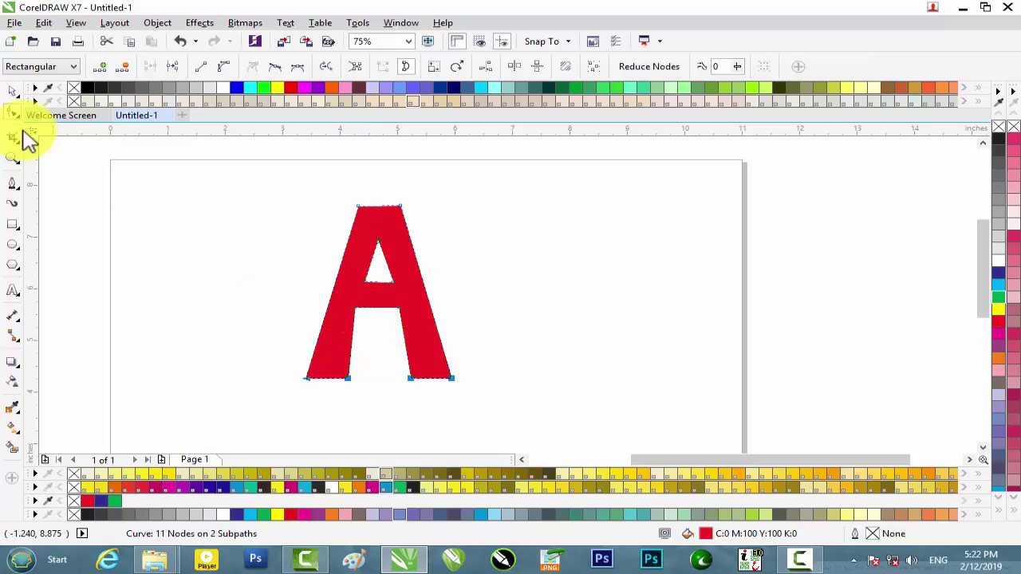
click(17, 92)
click(128, 191)
scroll(346, 269, down, 2)
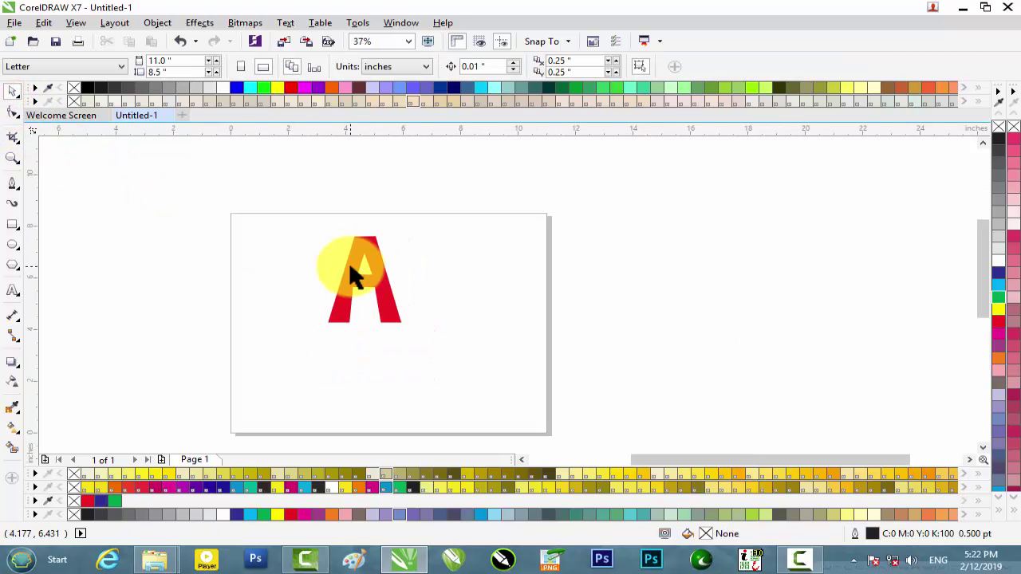
scroll(389, 291, up, 3)
click(407, 305)
scroll(399, 303, down, 2)
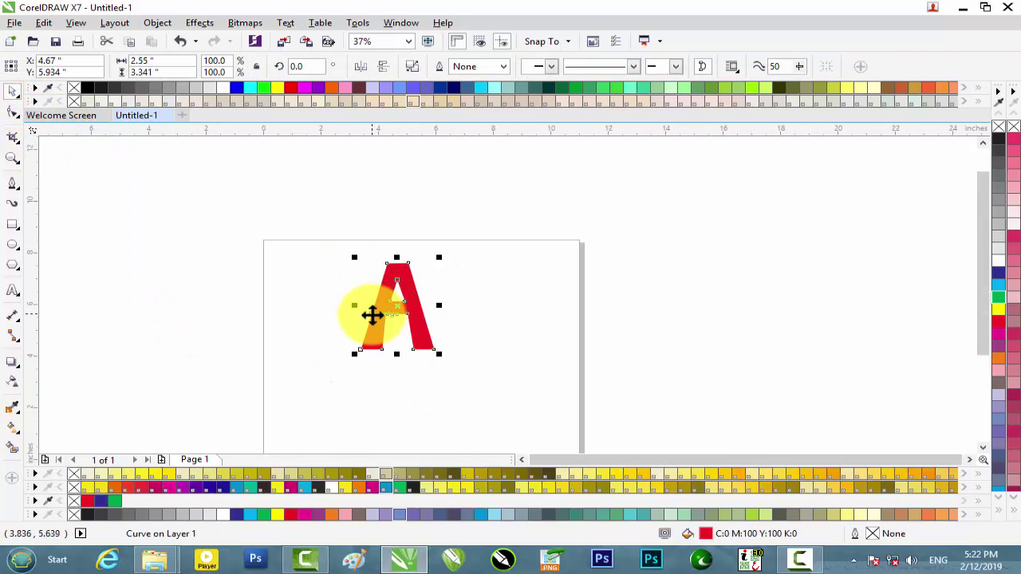
scroll(468, 312, up, 1)
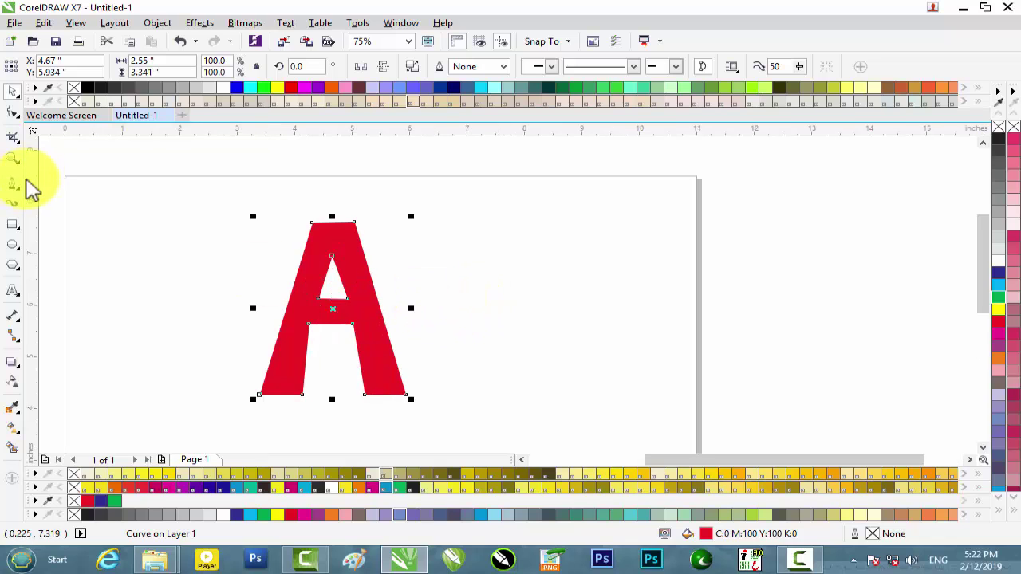
Draw the top, right and bottom sides of a roughly rectangular outline about 5.5 by 2.9 inches across the red A with the Pen tool
click(19, 193)
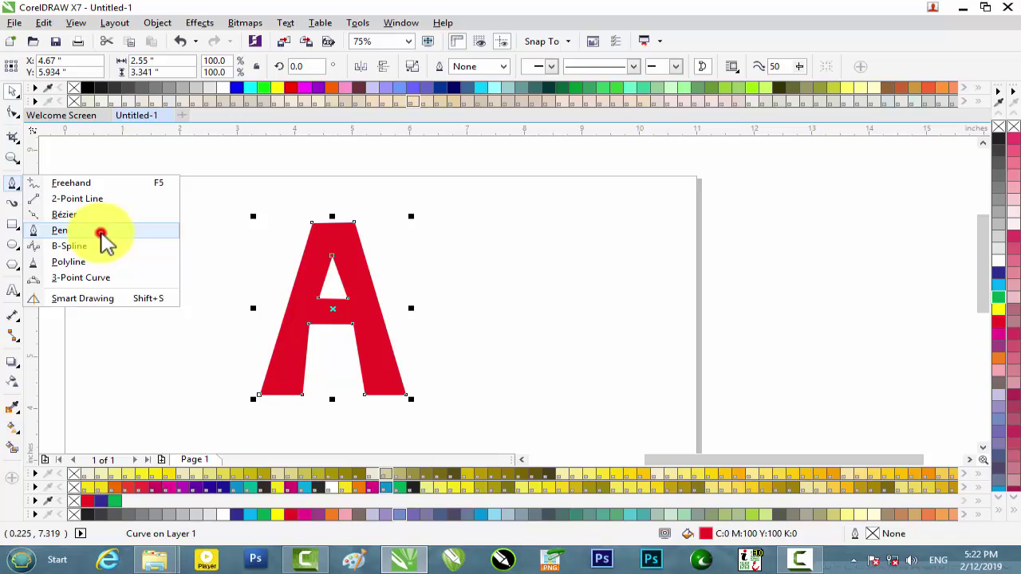
click(100, 232)
click(163, 192)
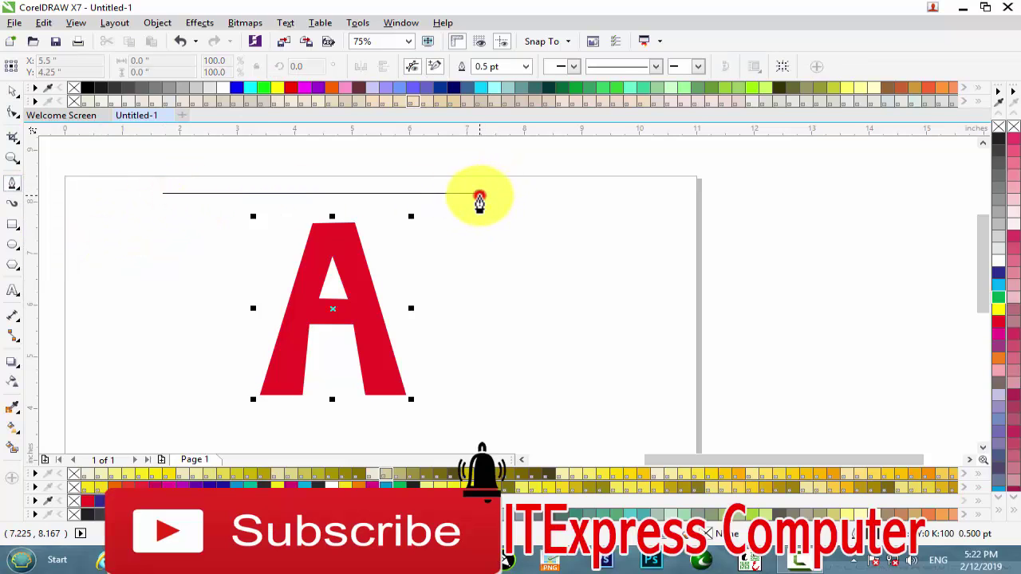
click(479, 194)
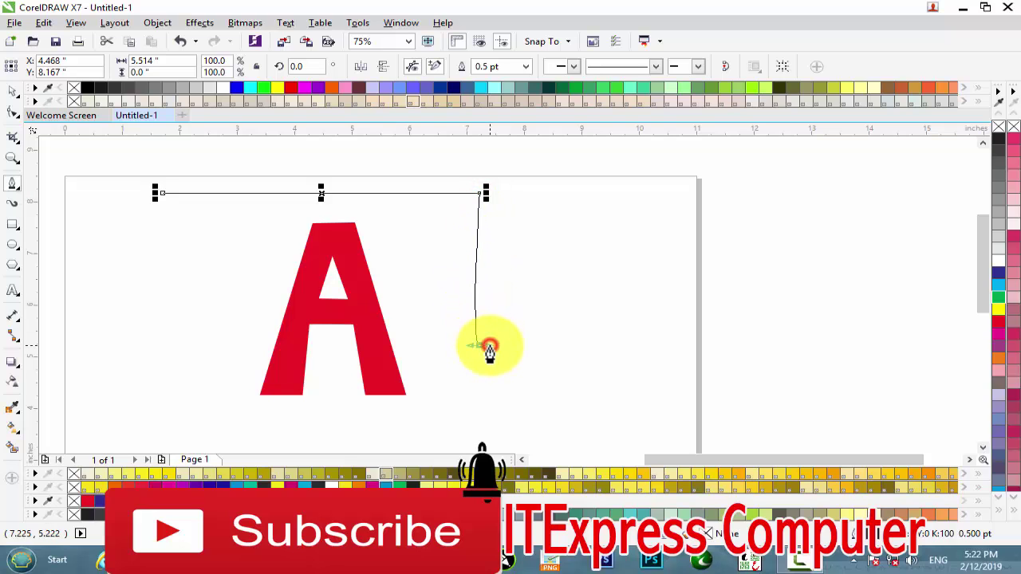
click(174, 341)
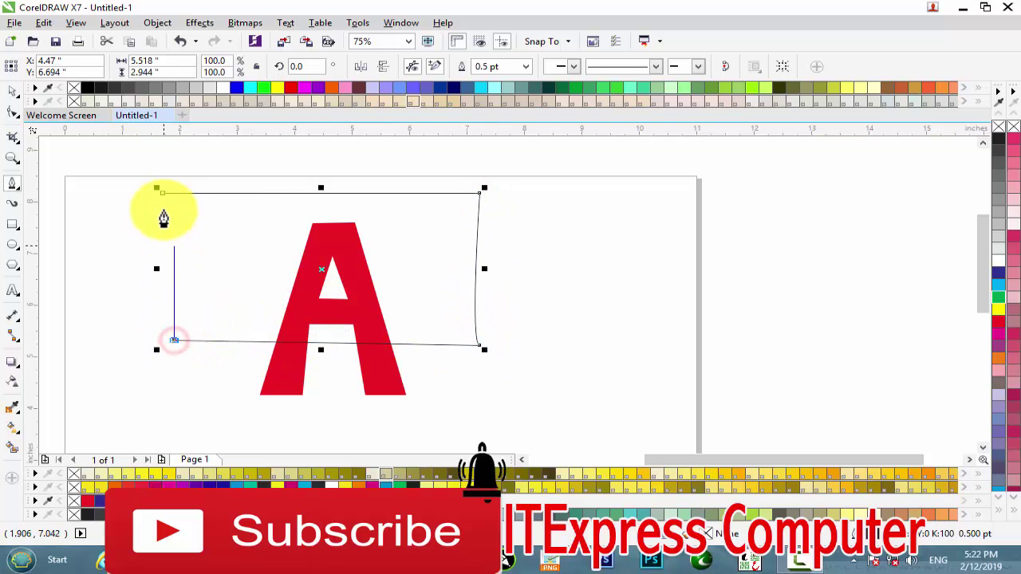